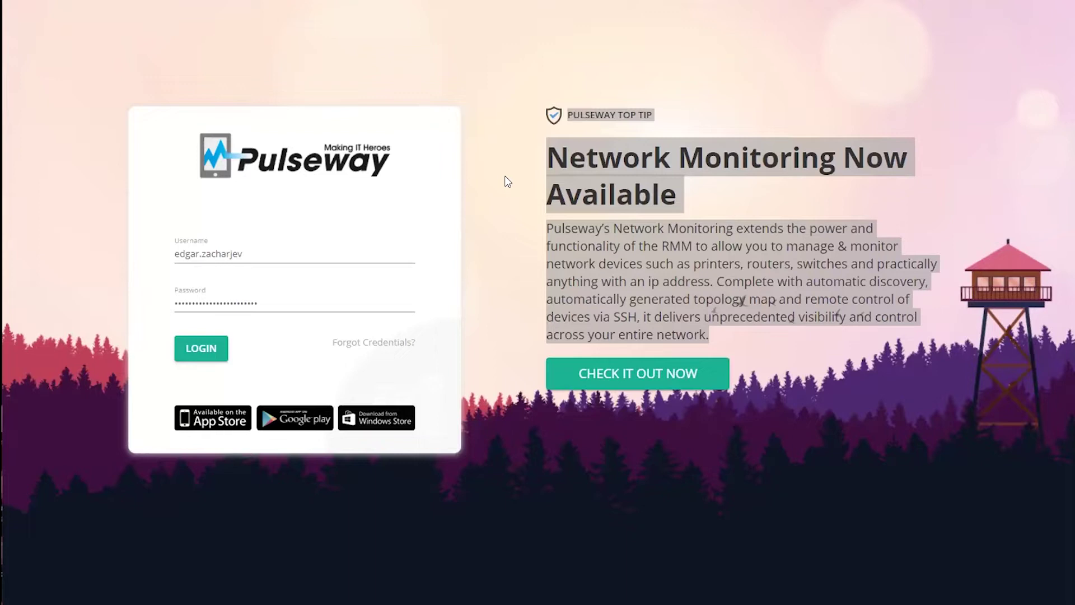
- Log in to the Pulseway web console with the credentials already filled in
{"action": "left_click", "coordinate": [566, 214]}
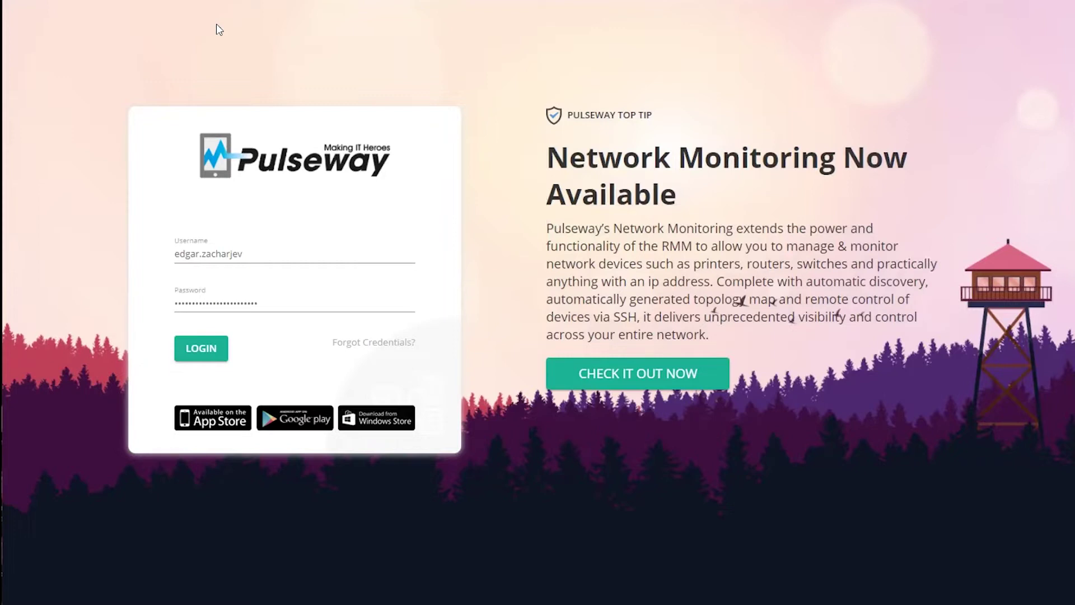
{"action": "left_click", "coordinate": [212, 353]}
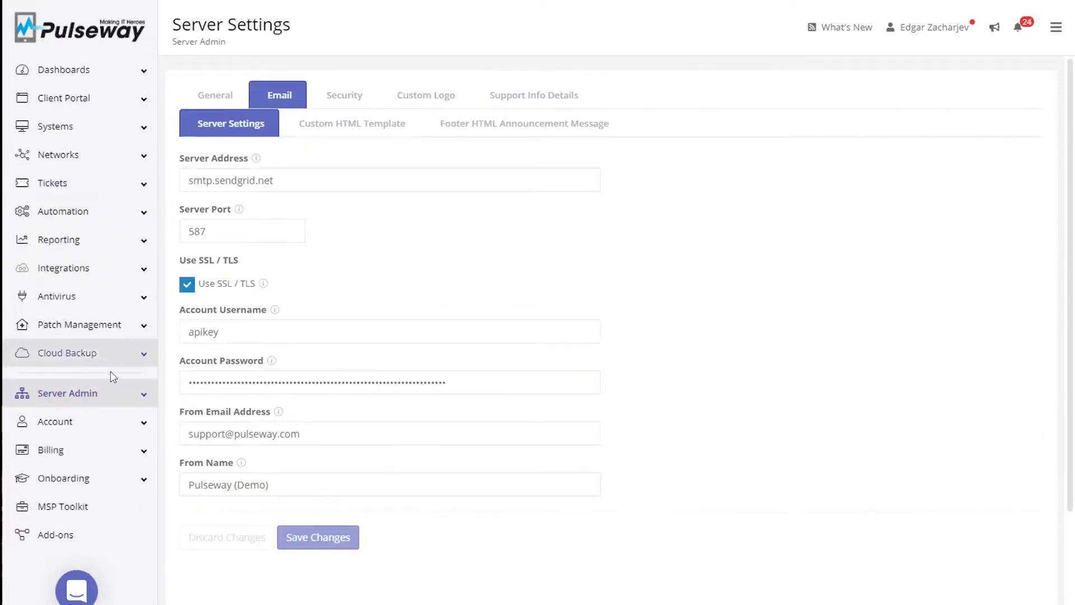
- Open the Server Admin settings and view the session timeout and two-factor authentication options
{"action": "left_click", "coordinate": [102, 396]}
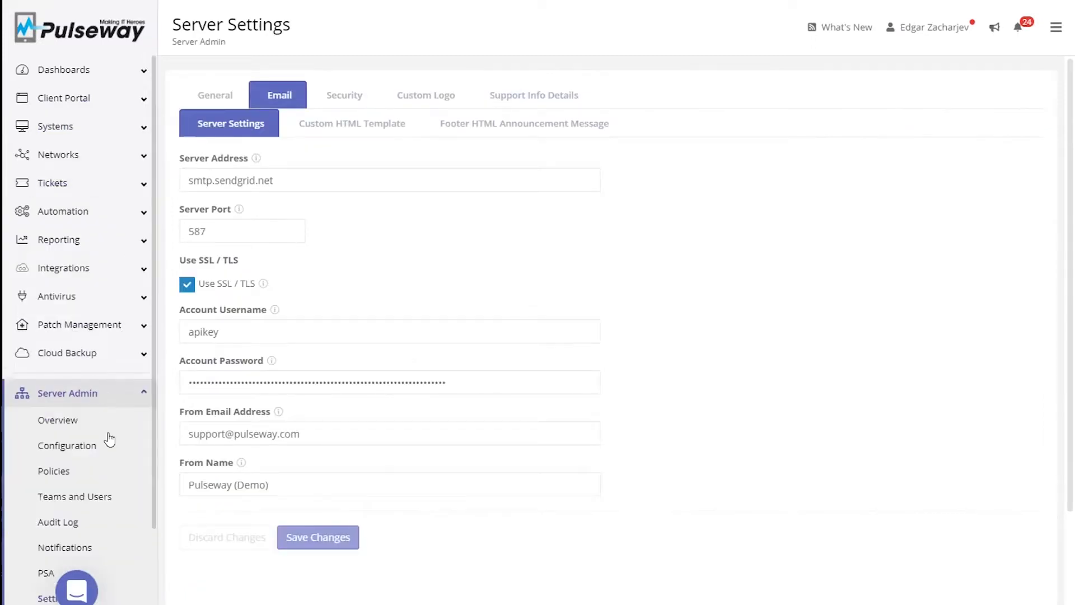
{"action": "scroll", "coordinate": [57, 526], "scroll_direction": "down", "scroll_amount": 2}
{"action": "left_click", "coordinate": [57, 529]}
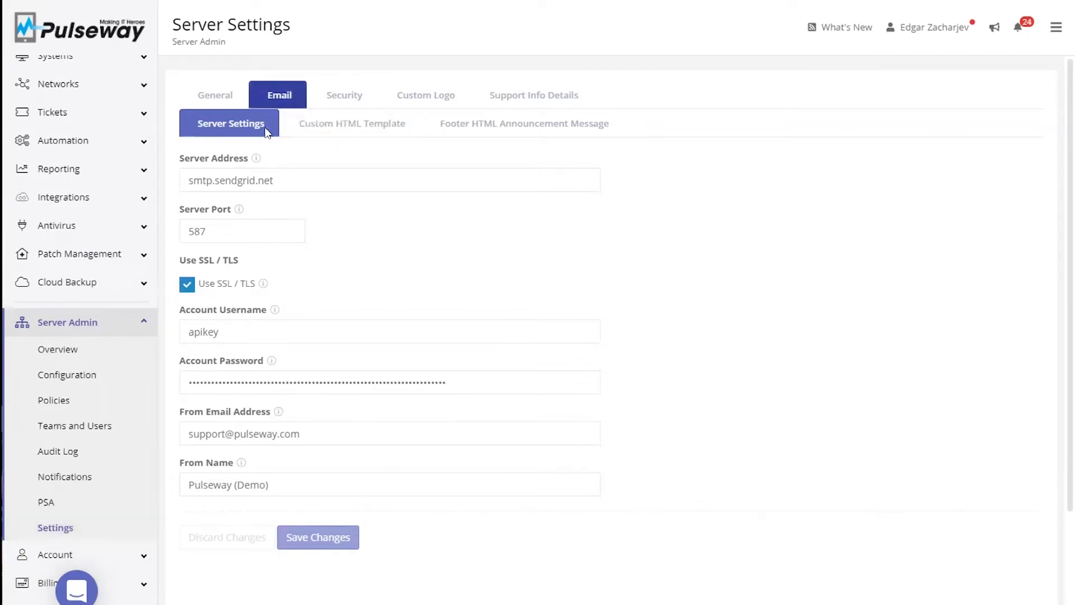
{"action": "left_click", "coordinate": [346, 96]}
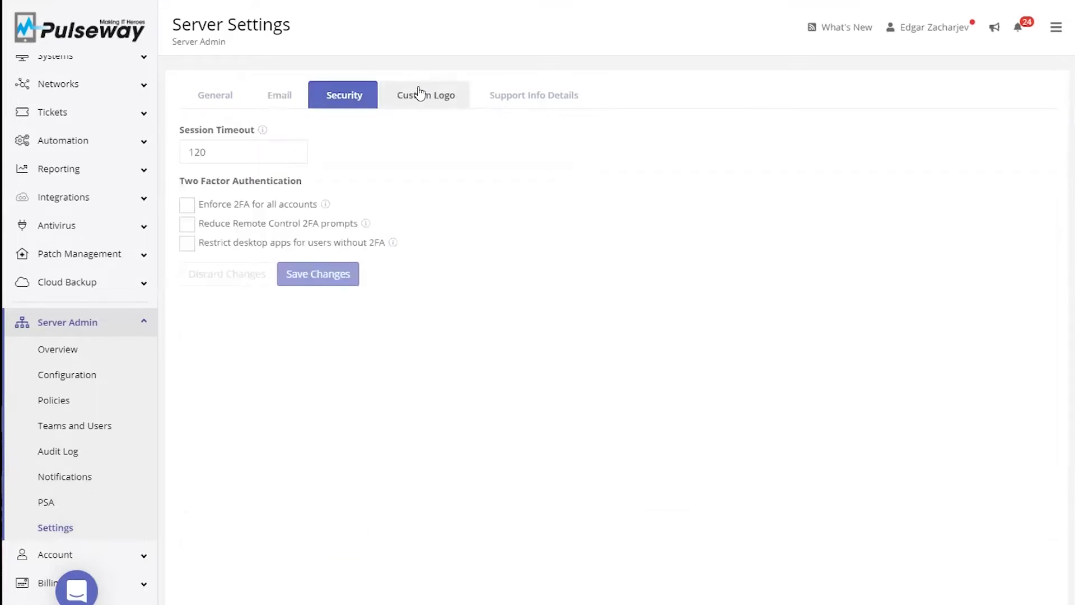
- Enable the custom logo option to view the logo upload areas, and open the support info details without saving
{"action": "left_click", "coordinate": [420, 94]}
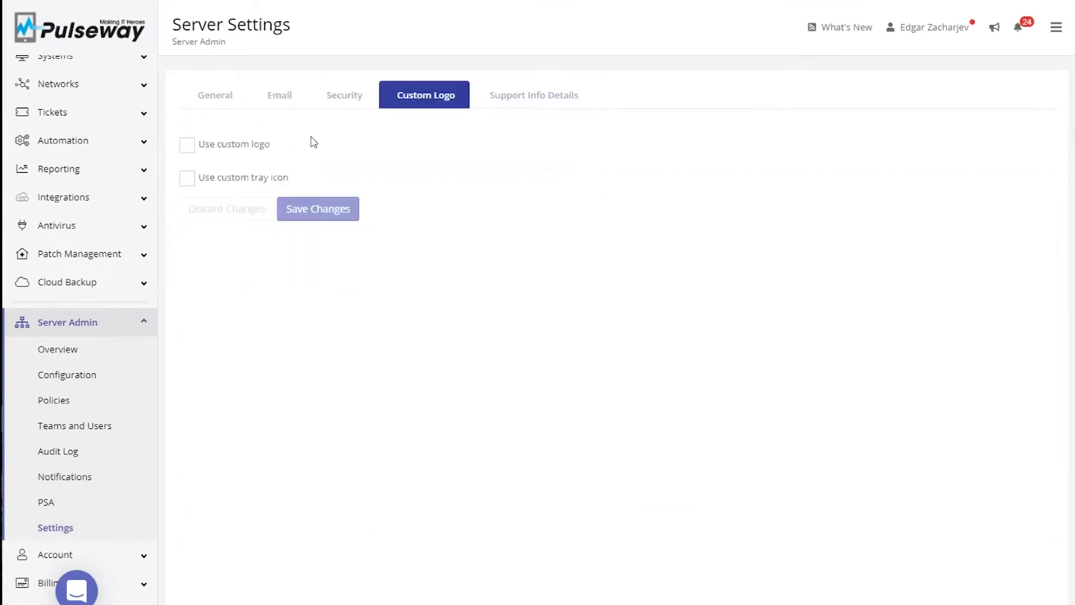
{"action": "left_click", "coordinate": [186, 146]}
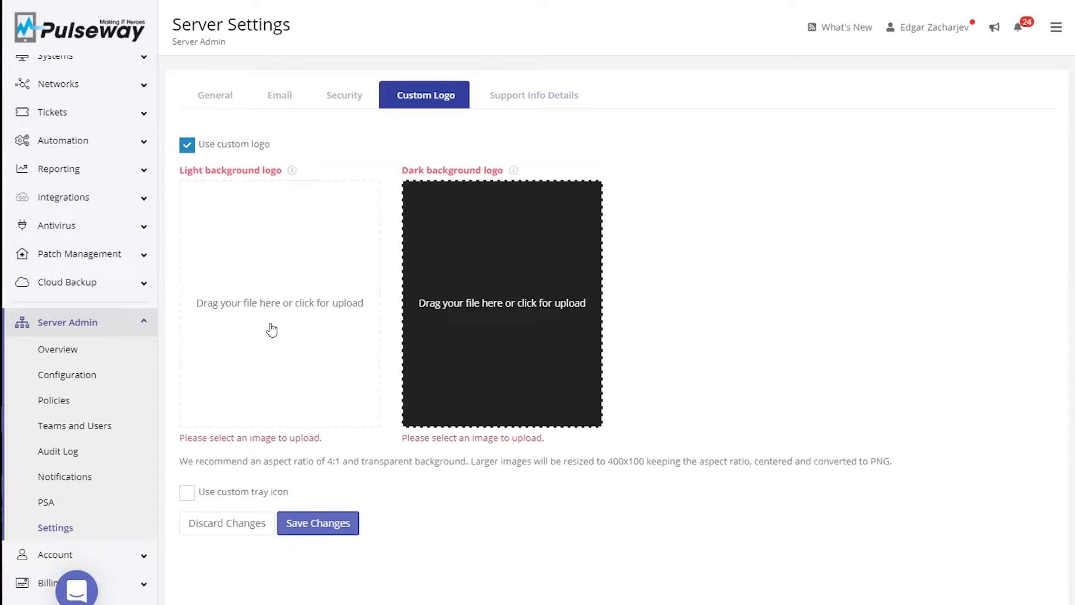
{"action": "left_click", "coordinate": [509, 96]}
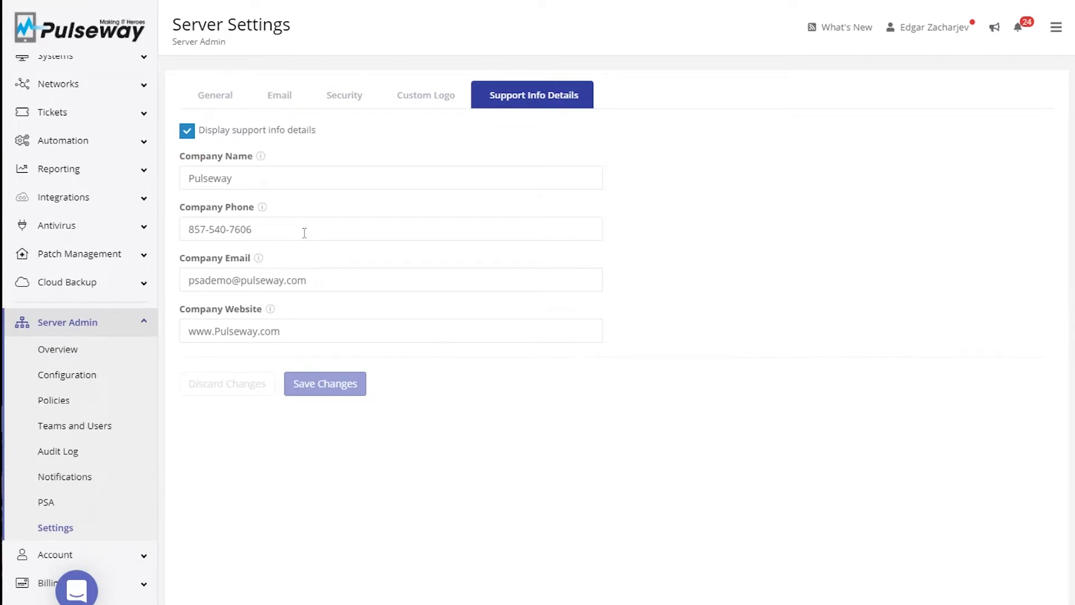
- Open Discovery & Deployment for systems and select all systems discovered by the FILE-SERVER- probe
{"action": "scroll", "coordinate": [101, 209], "scroll_direction": "up", "scroll_amount": 3}
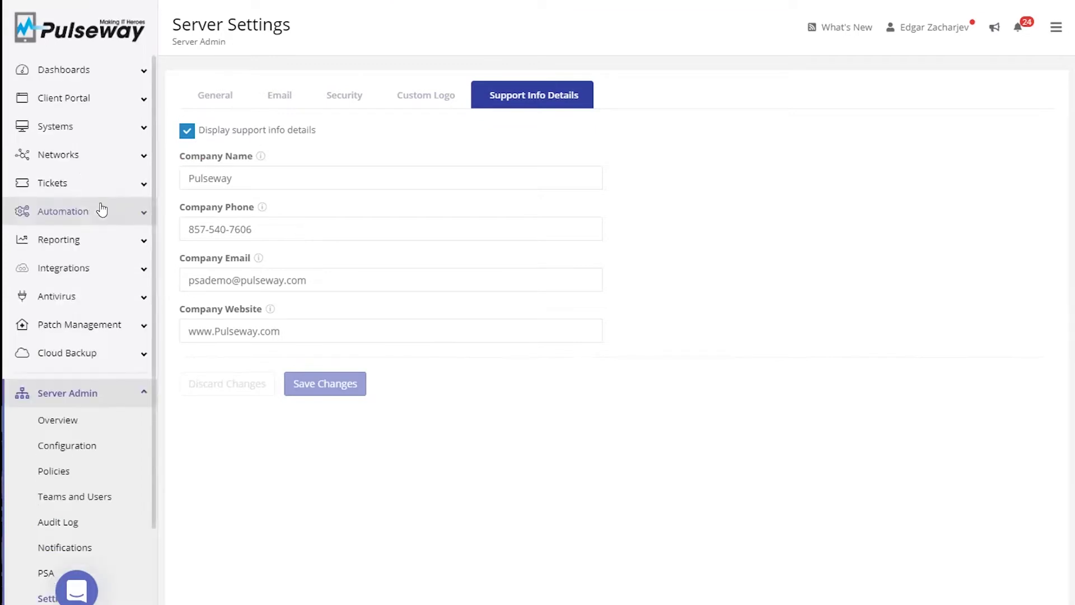
{"action": "left_click", "coordinate": [101, 126]}
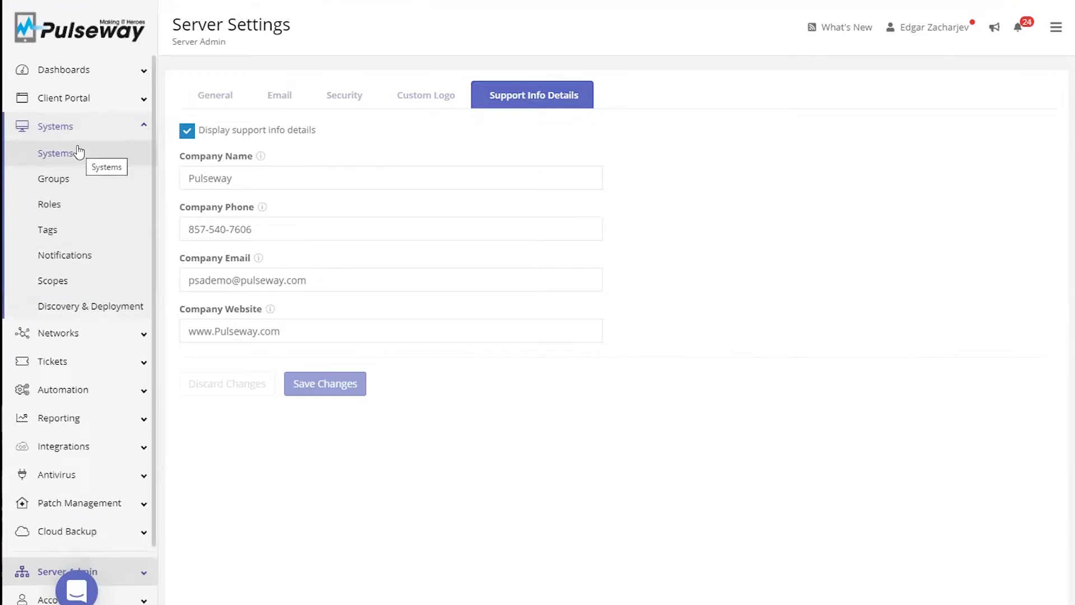
{"action": "left_click", "coordinate": [72, 305]}
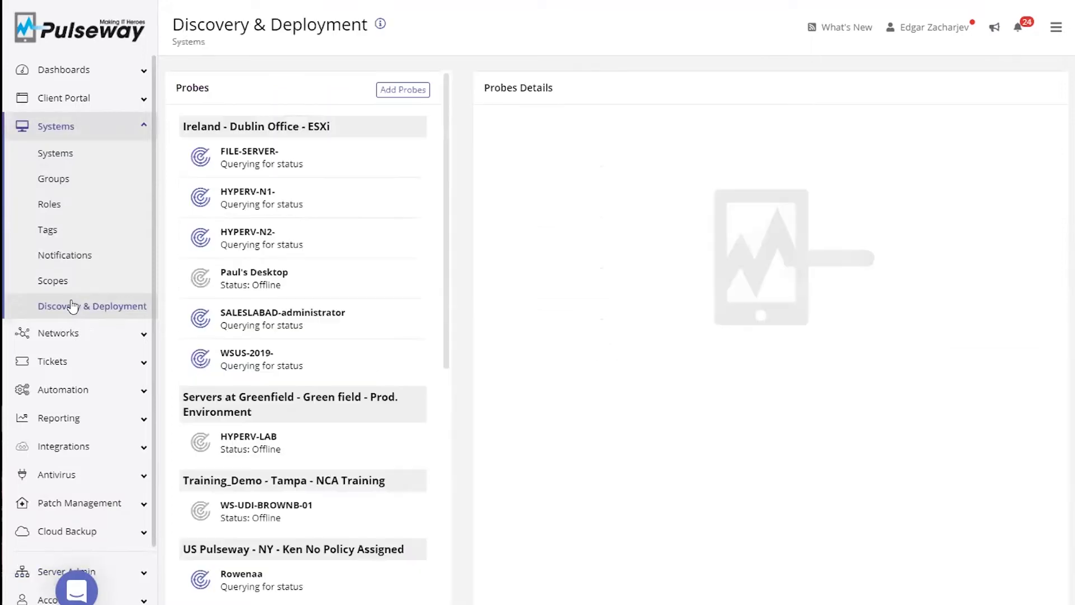
{"action": "left_click", "coordinate": [259, 180]}
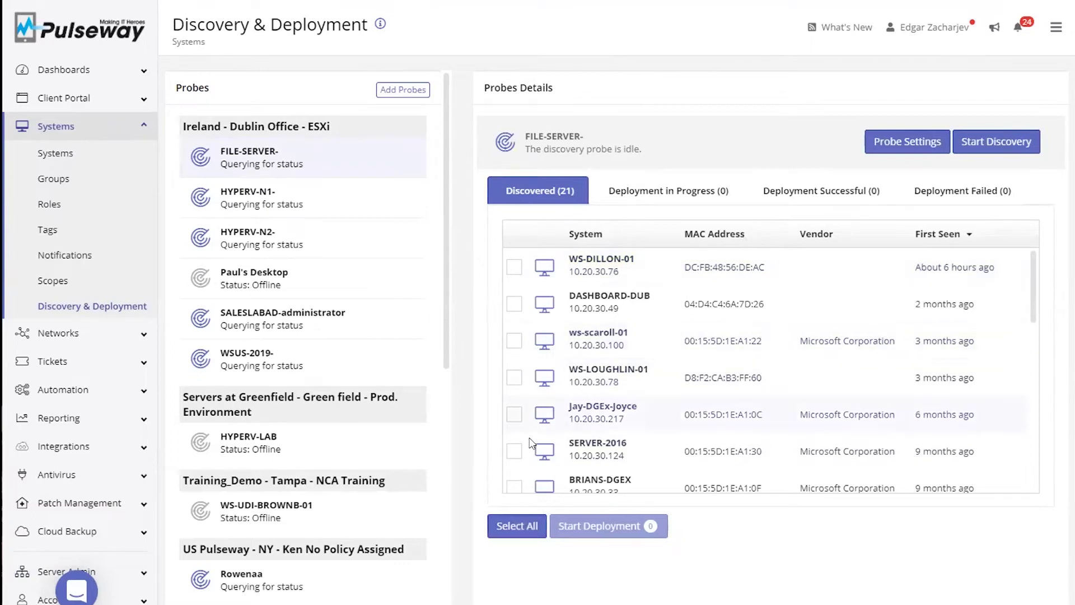
{"action": "left_click", "coordinate": [515, 525]}
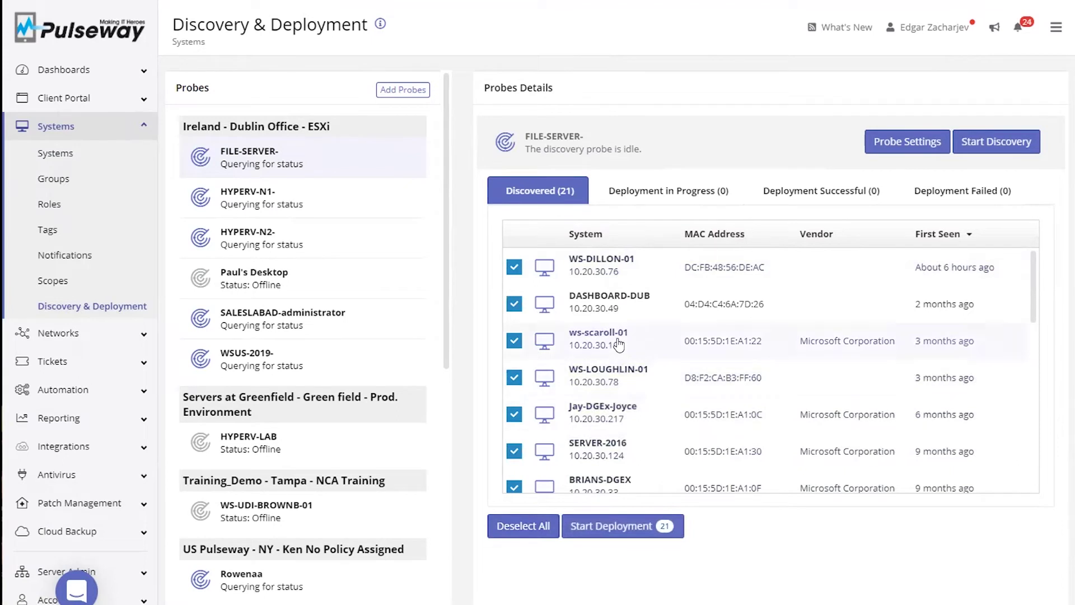
- Open the topology map of the HyperV Lab network and view the device details of Wsus2012r2
{"action": "left_click", "coordinate": [95, 336]}
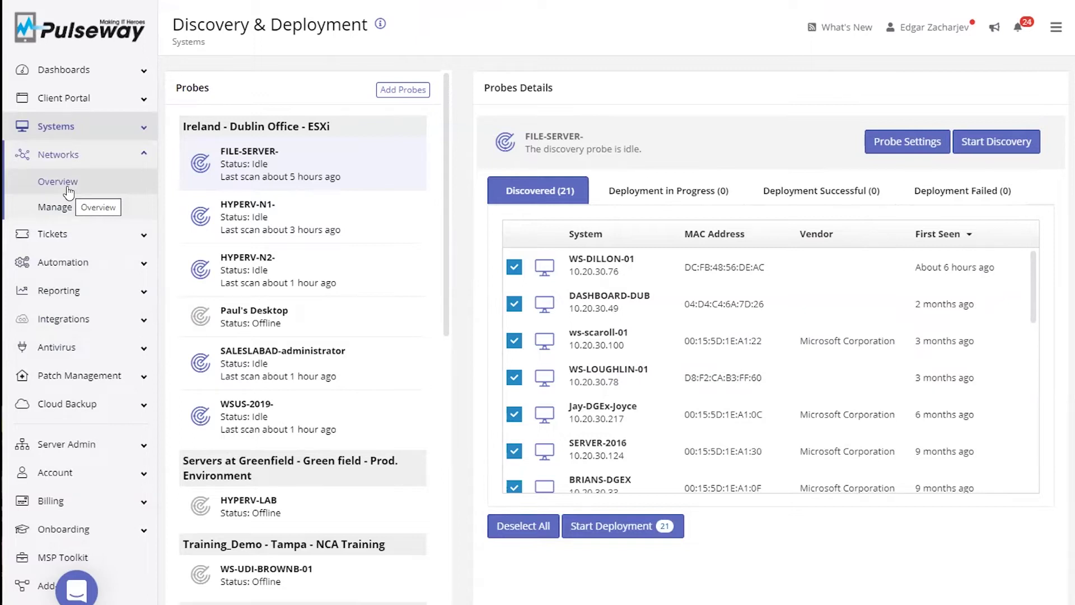
{"action": "left_click", "coordinate": [65, 207]}
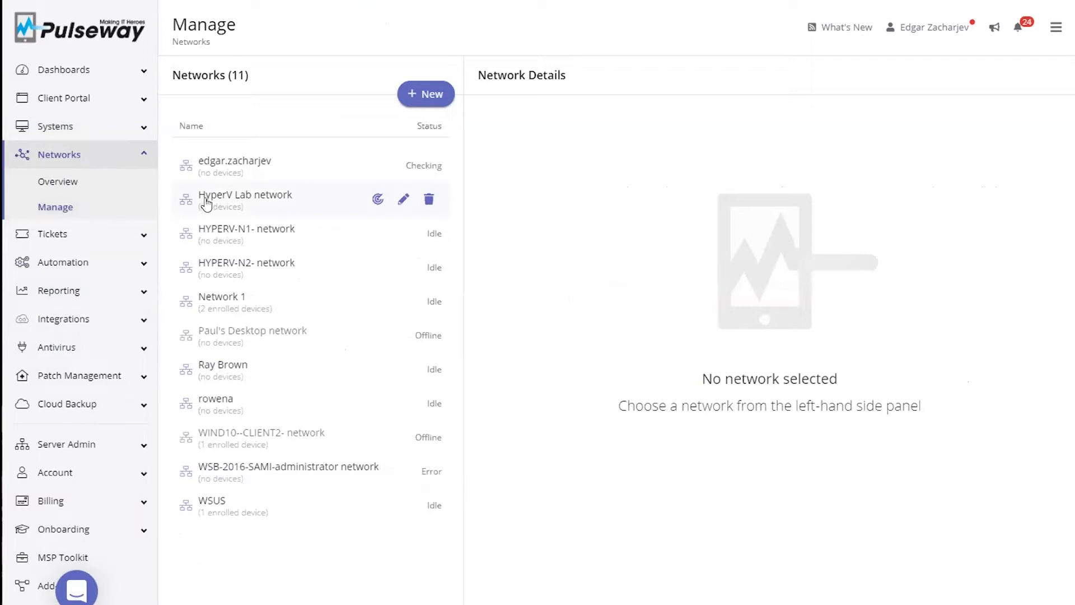
{"action": "left_click", "coordinate": [258, 204]}
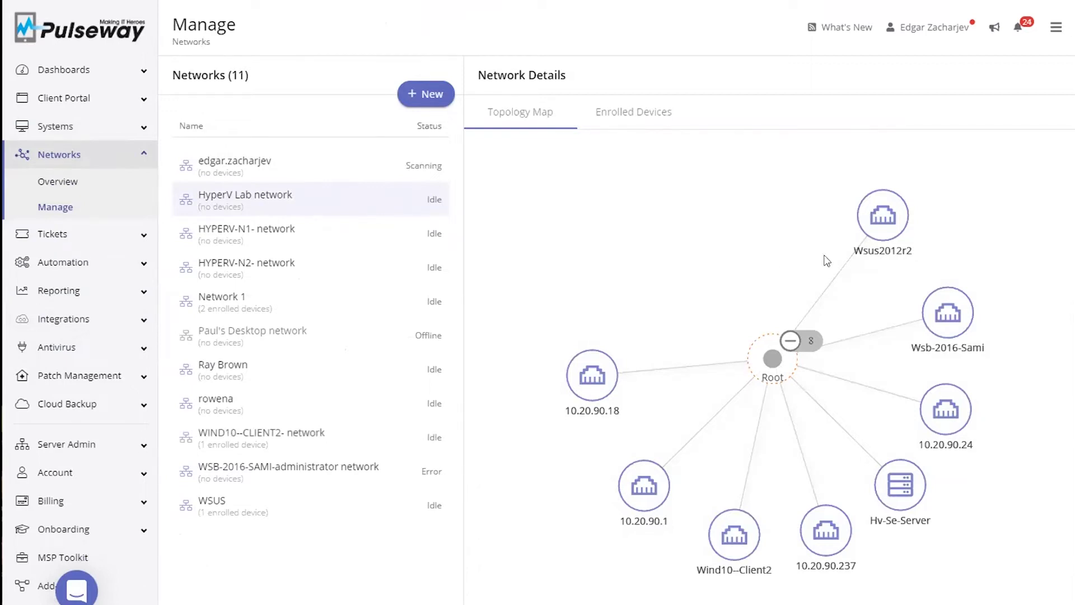
{"action": "left_click", "coordinate": [883, 215]}
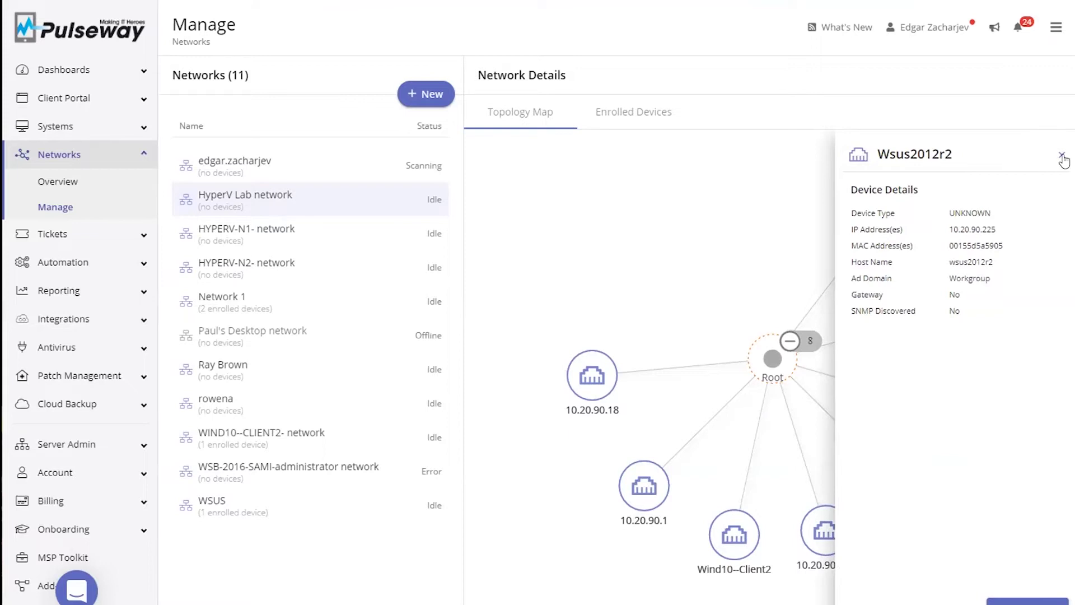
- Open the dashboard view and display the dashboard in full screen
{"action": "left_click", "coordinate": [71, 70]}
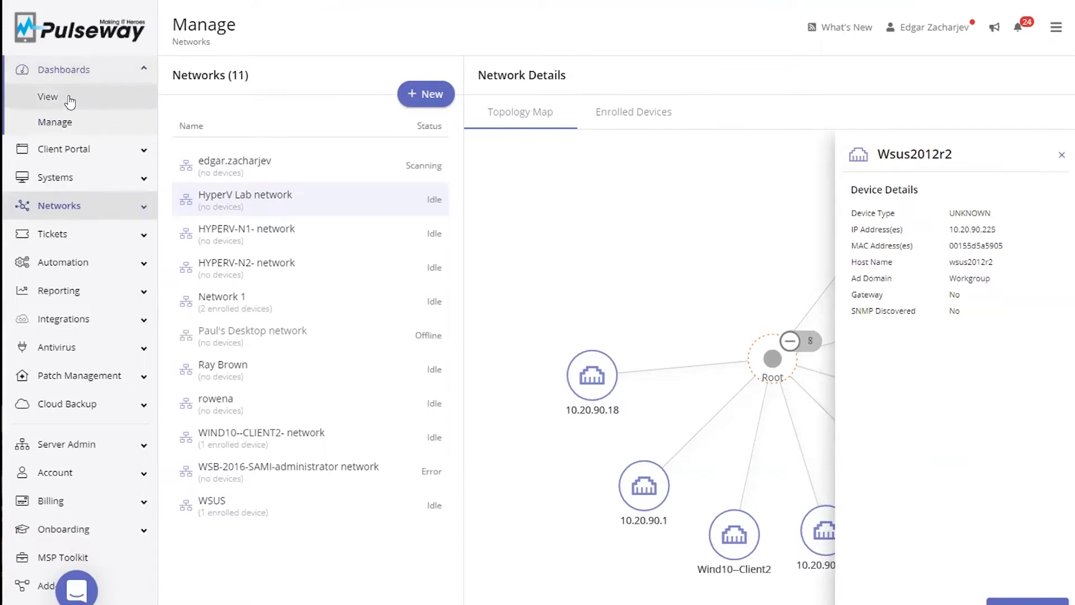
{"action": "left_click", "coordinate": [62, 124]}
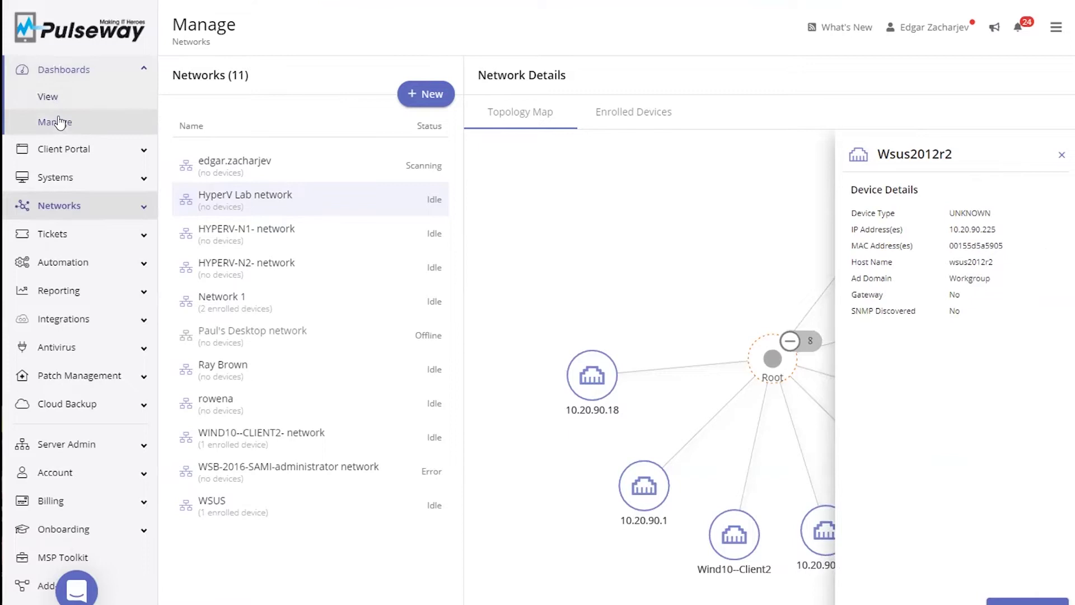
{"action": "left_click", "coordinate": [56, 98]}
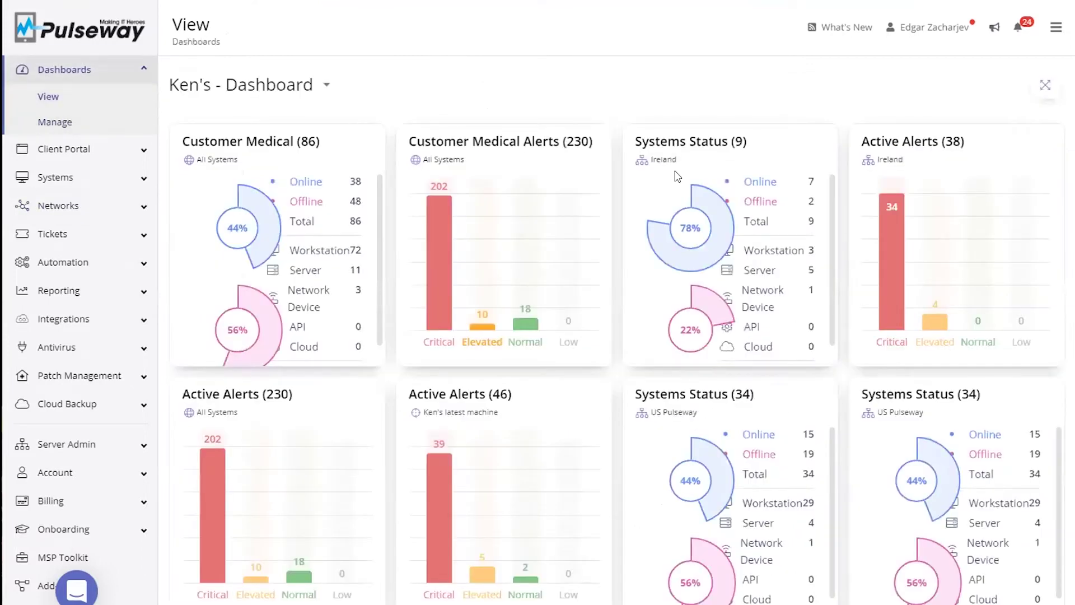
{"action": "left_click", "coordinate": [1043, 90]}
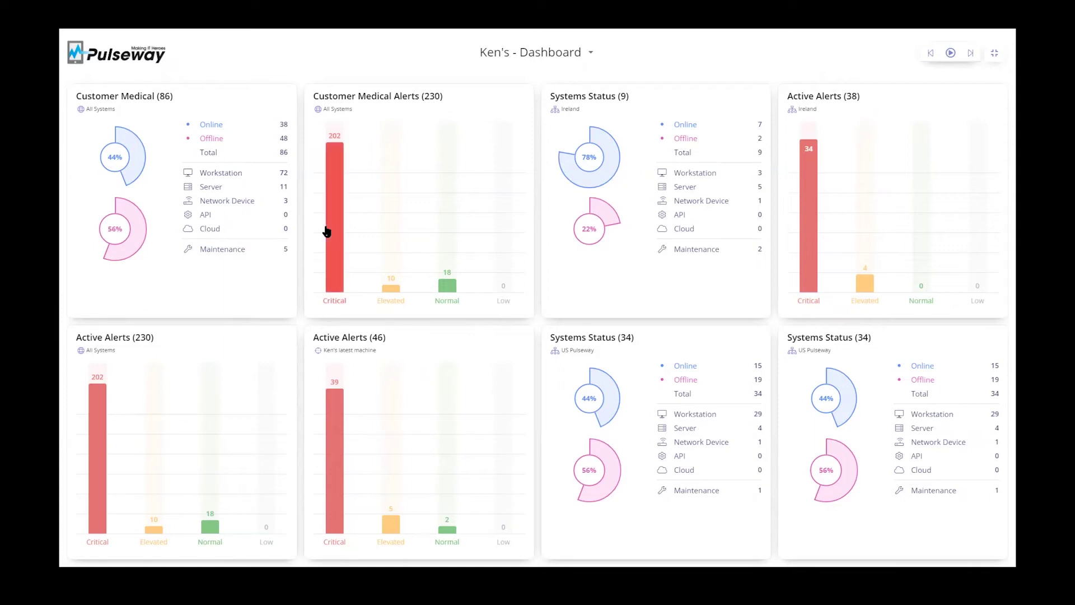
- Open the first critical alert in the Customer Medical Alerts widget and go to the affected system's page
{"action": "left_click", "coordinate": [339, 237]}
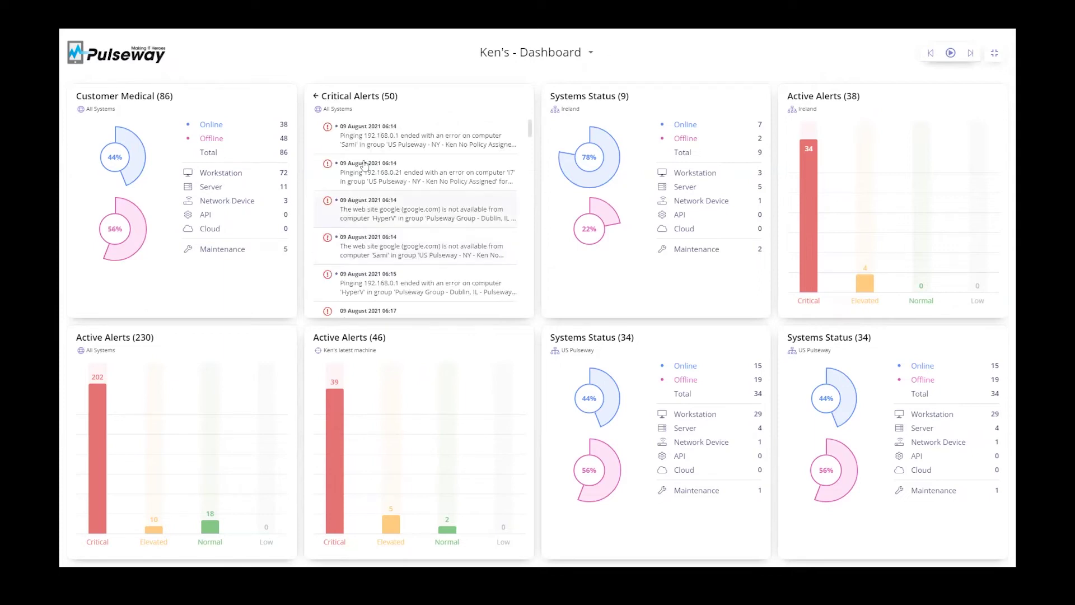
{"action": "left_click", "coordinate": [378, 137]}
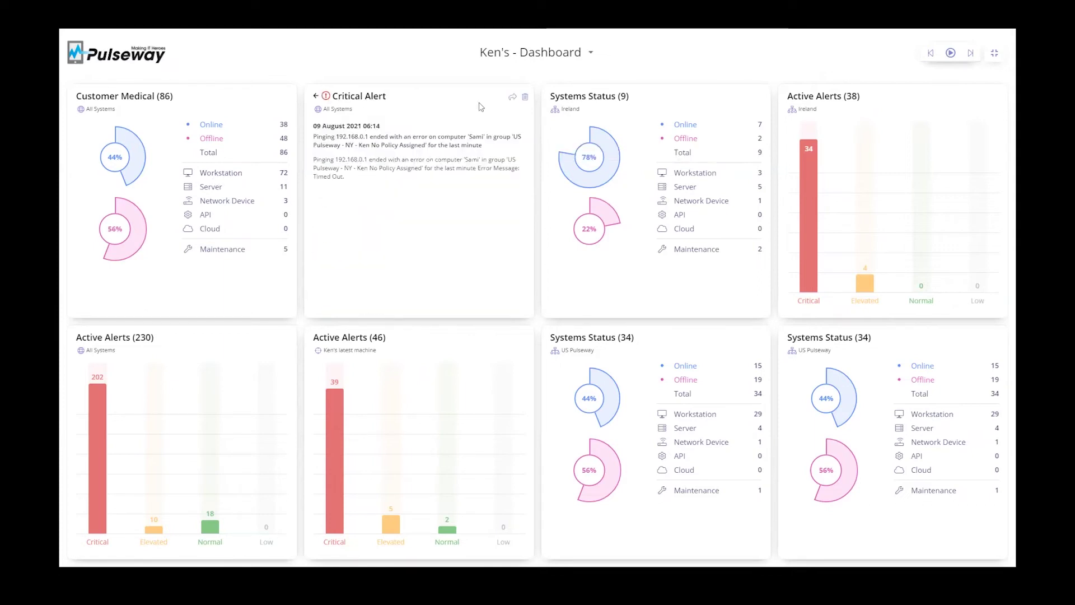
{"action": "left_click", "coordinate": [511, 100]}
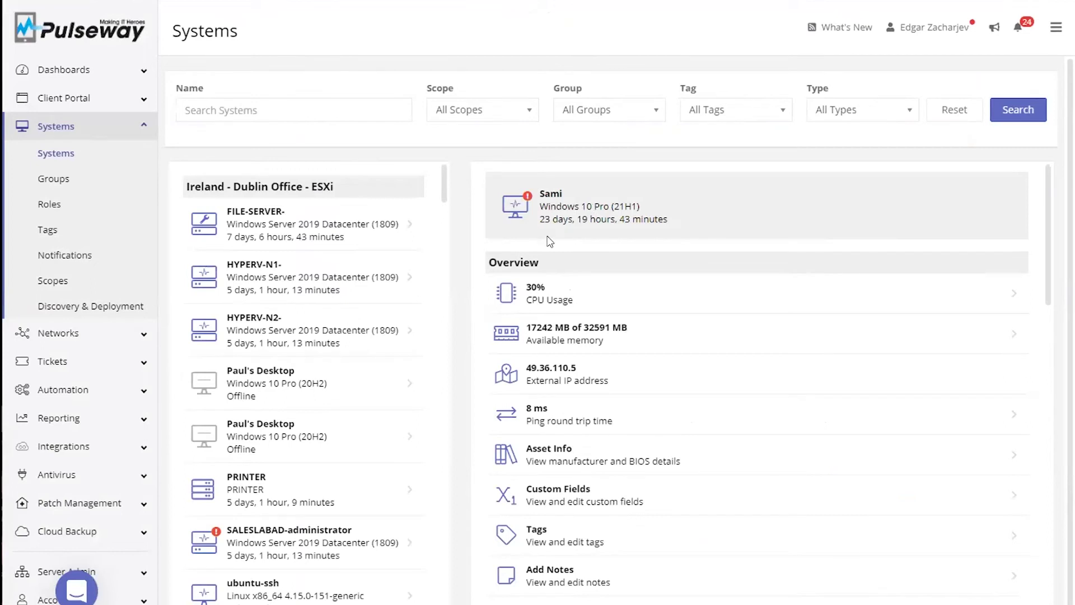
- Open the automation workflows and look into the workflow whose name begins with Low HDD
{"action": "left_click", "coordinate": [96, 389]}
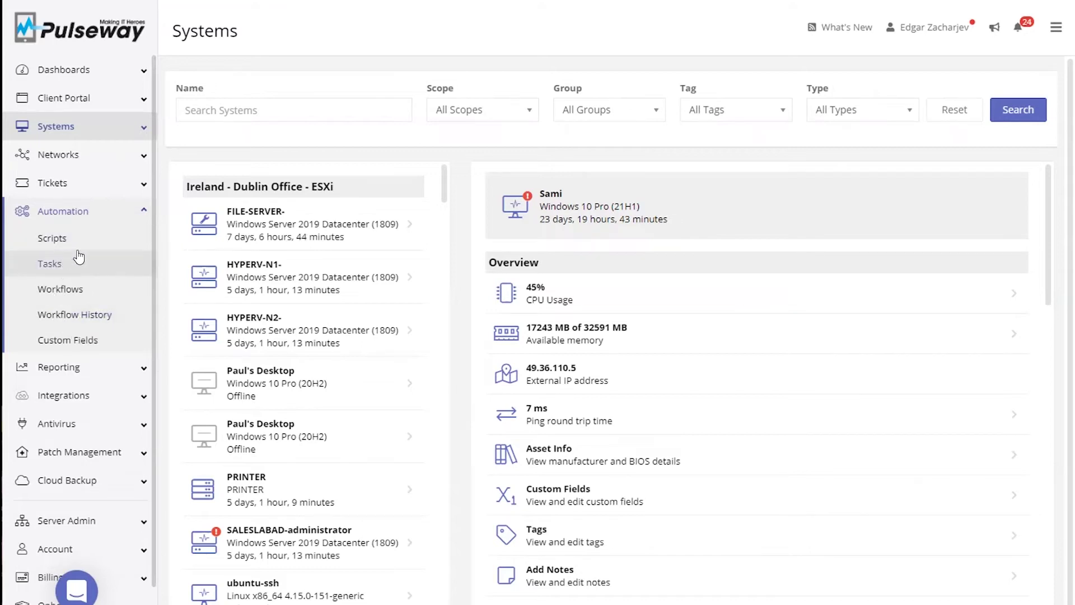
{"action": "left_click", "coordinate": [65, 293]}
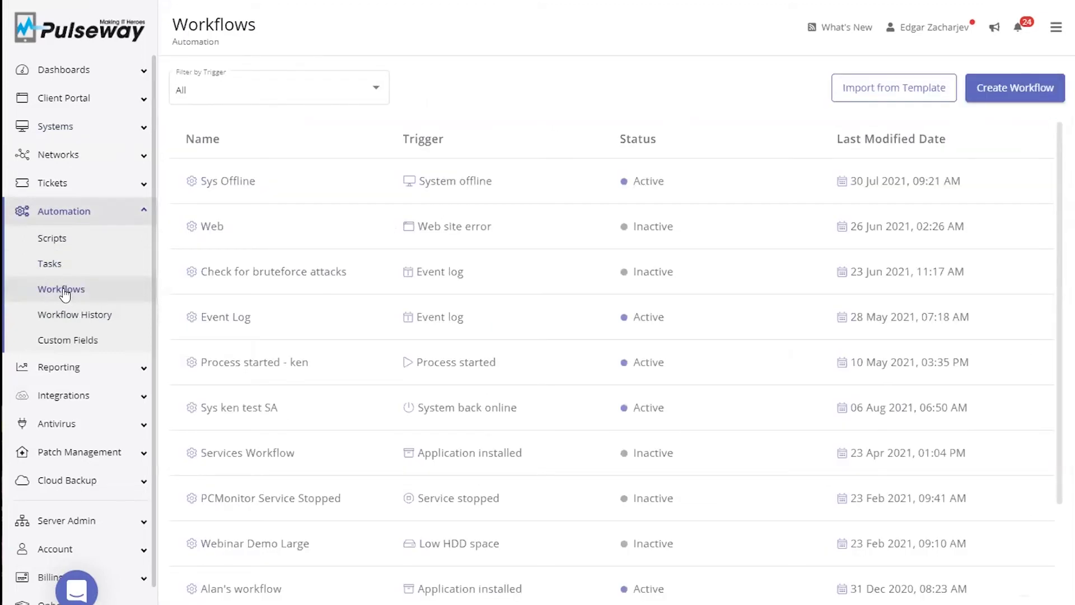
{"action": "scroll", "coordinate": [280, 404], "scroll_direction": "down", "scroll_amount": 3}
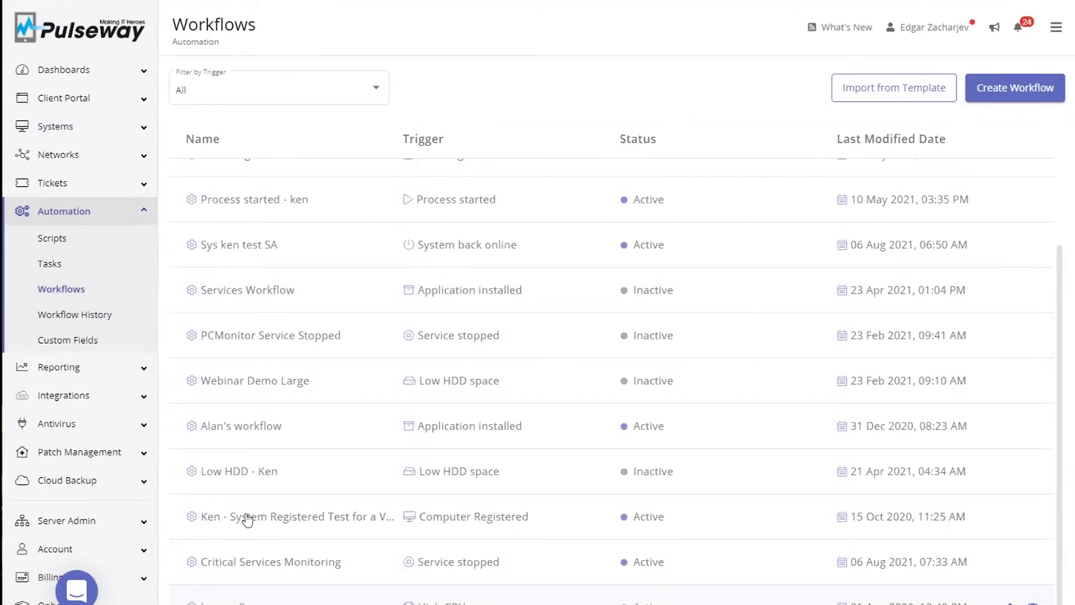
{"action": "left_click", "coordinate": [249, 469]}
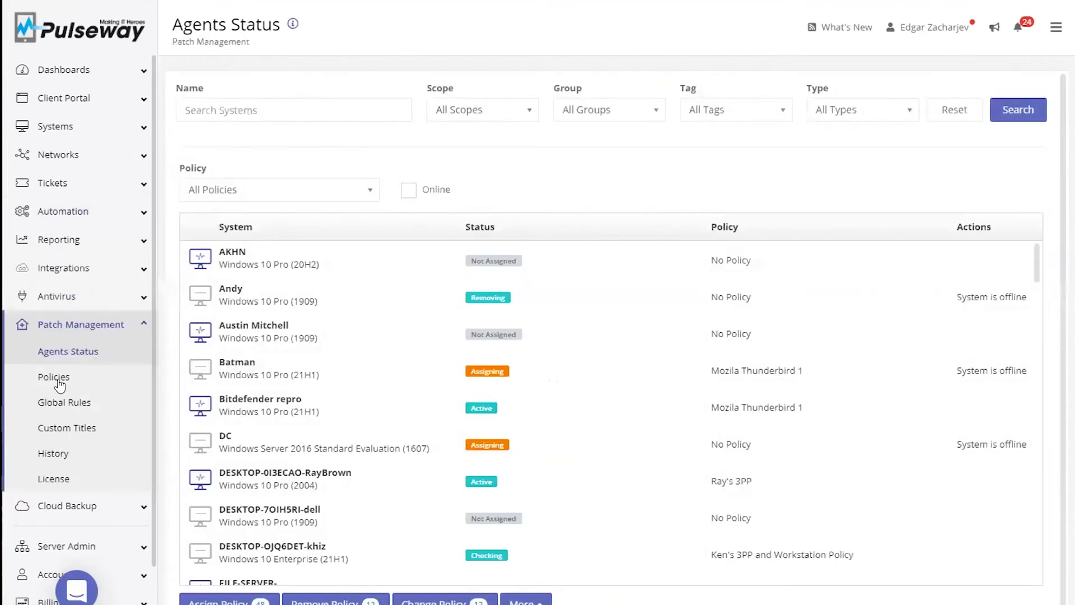
- Start a new patch management policy and display its general options
{"action": "left_click", "coordinate": [59, 383]}
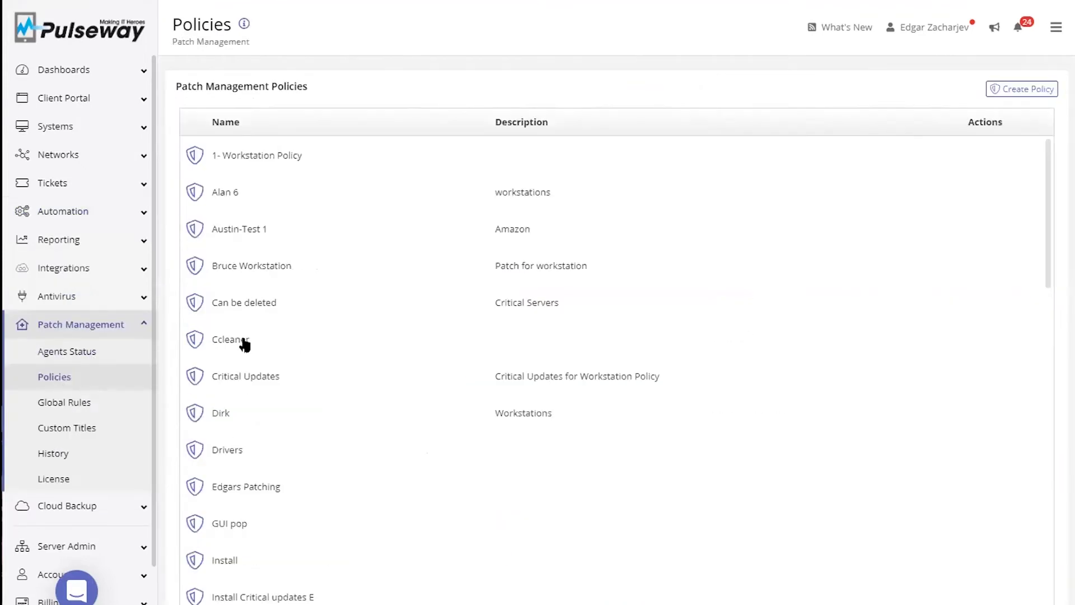
{"action": "left_click", "coordinate": [1021, 88]}
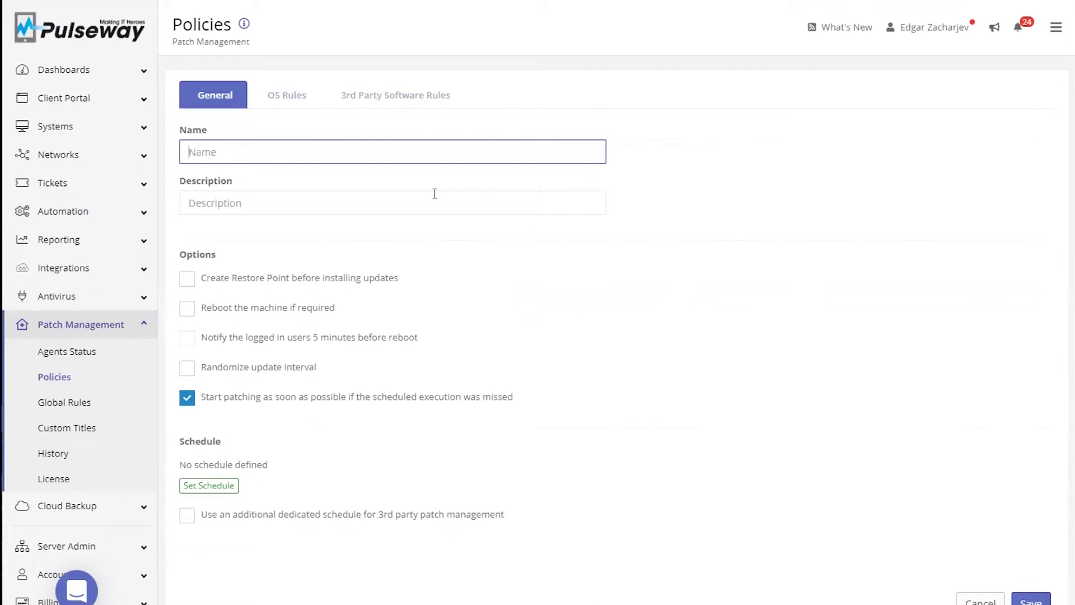
{"action": "left_click", "coordinate": [269, 97]}
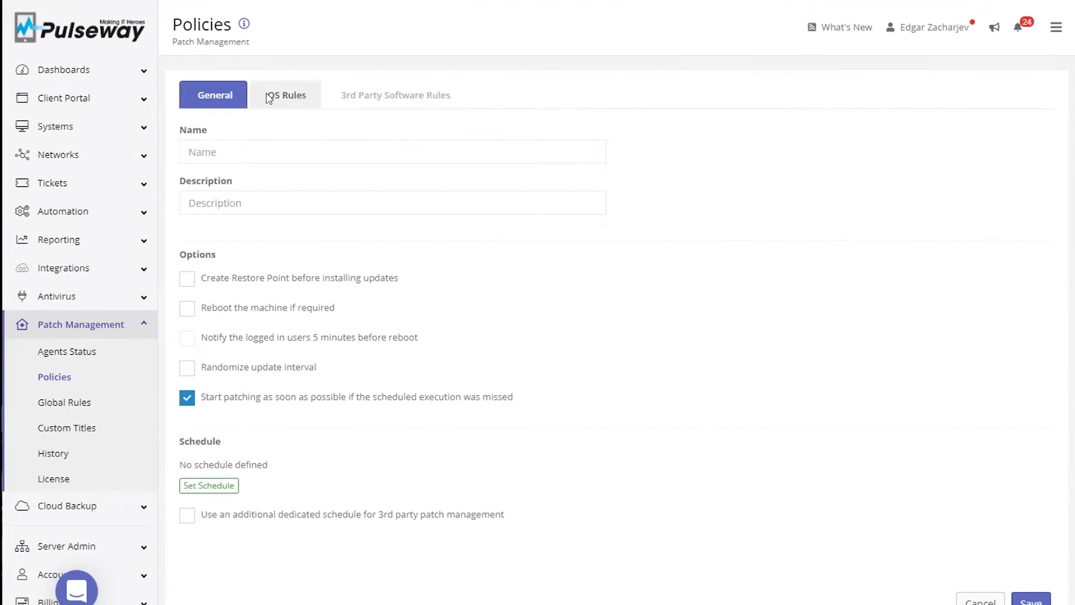
{"action": "left_click", "coordinate": [212, 95]}
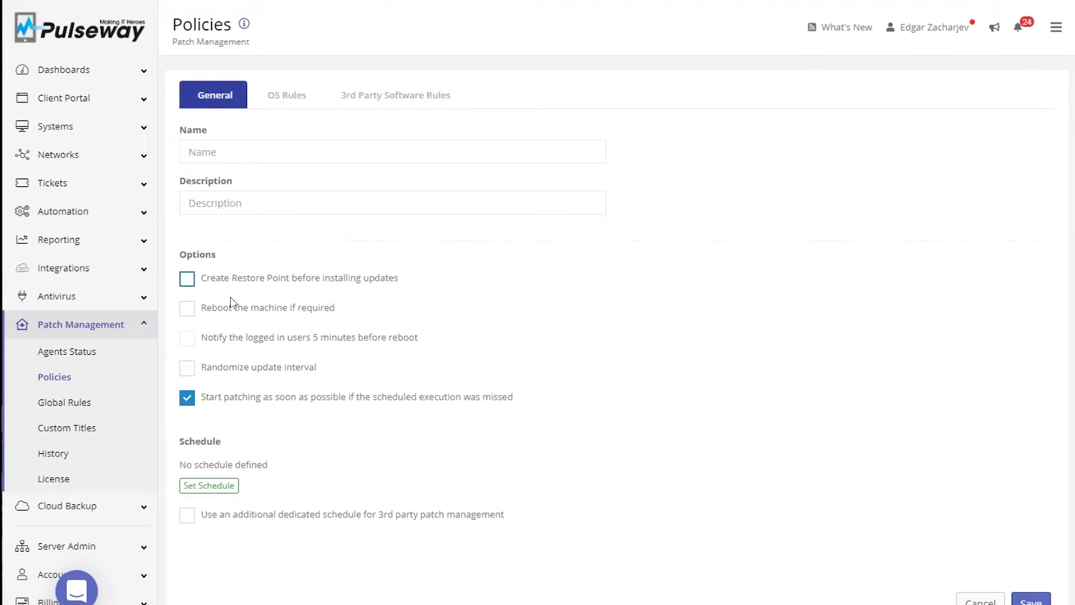
- View the new policy's schedule settings without saving them, and display its OS rules
{"action": "left_click", "coordinate": [214, 482]}
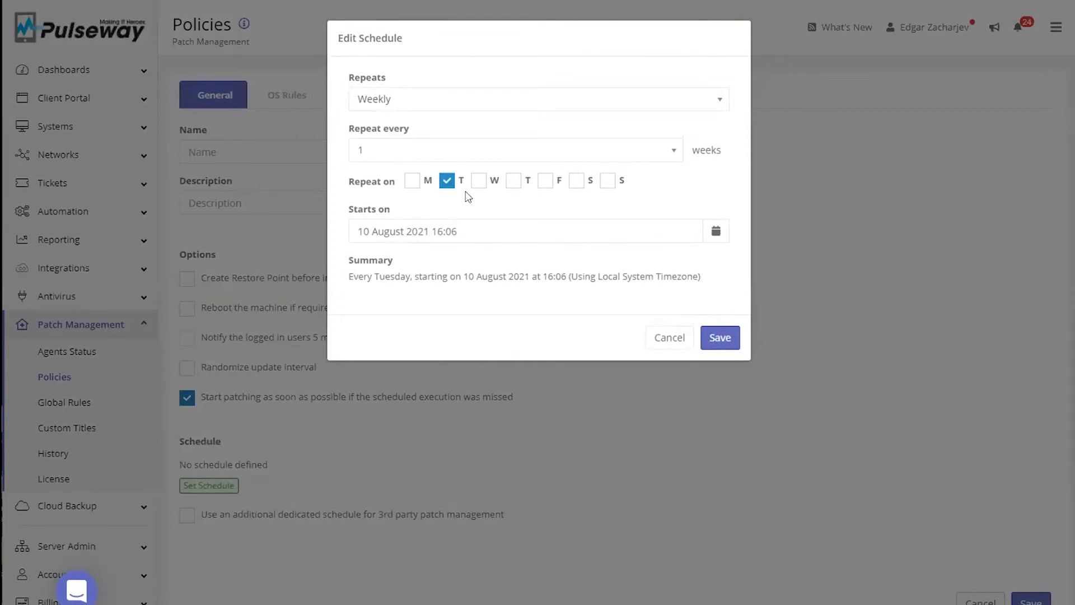
{"action": "left_click", "coordinate": [670, 338]}
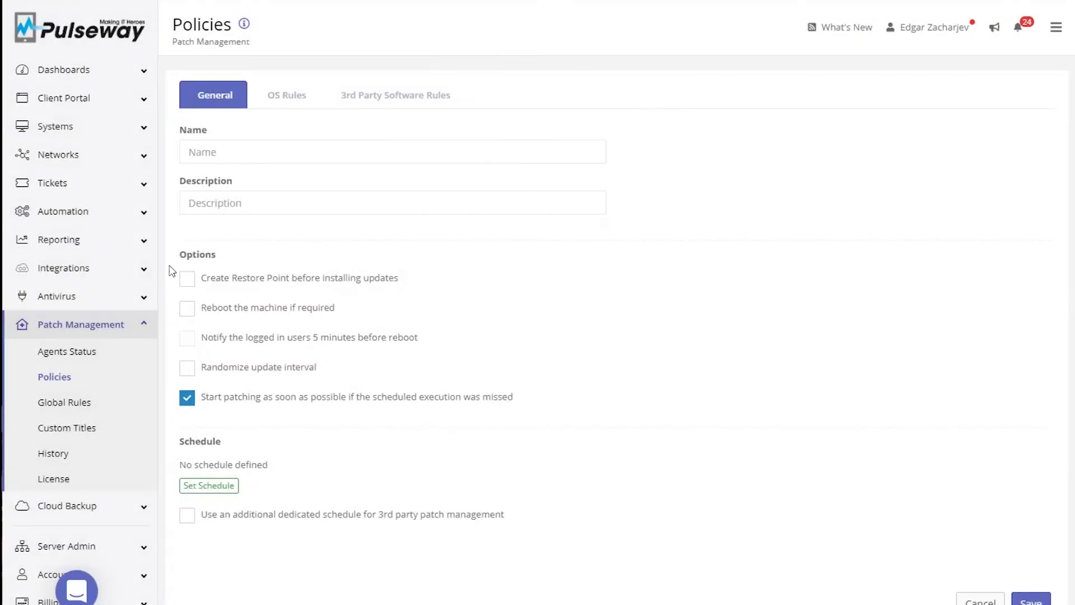
{"action": "left_click", "coordinate": [284, 96]}
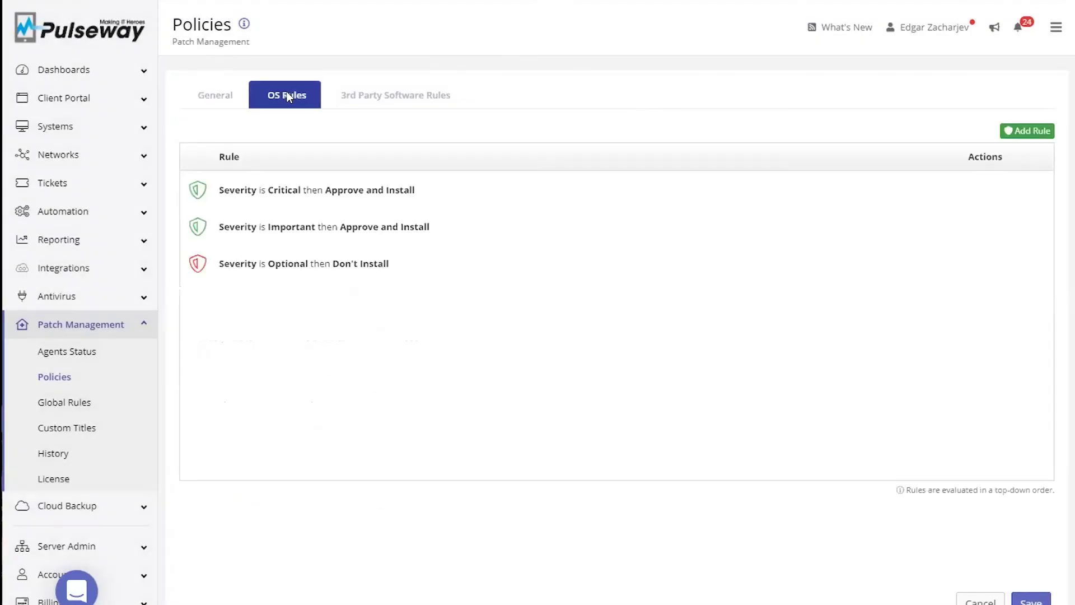
- Start a new OS rule, view the actions available for critical severity, and close it without saving
{"action": "left_click", "coordinate": [1026, 131]}
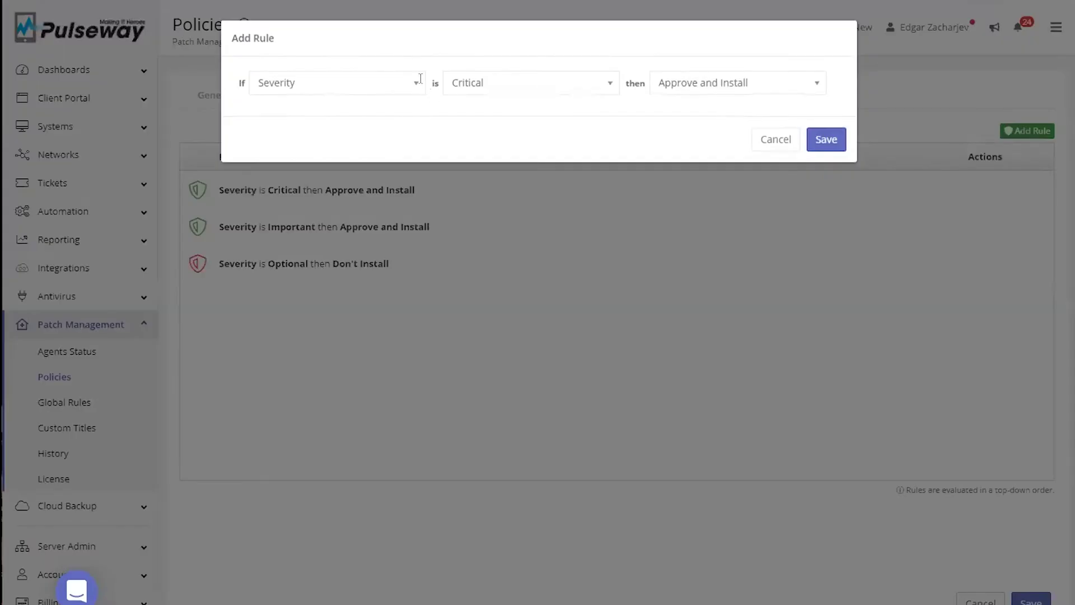
{"action": "left_click", "coordinate": [694, 83]}
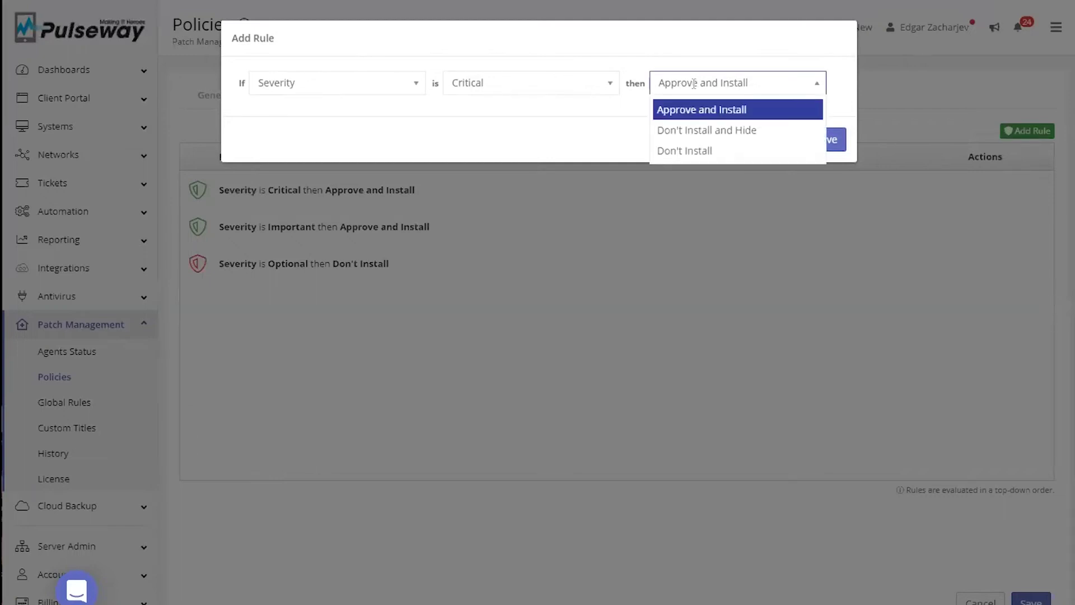
{"action": "left_click", "coordinate": [839, 117]}
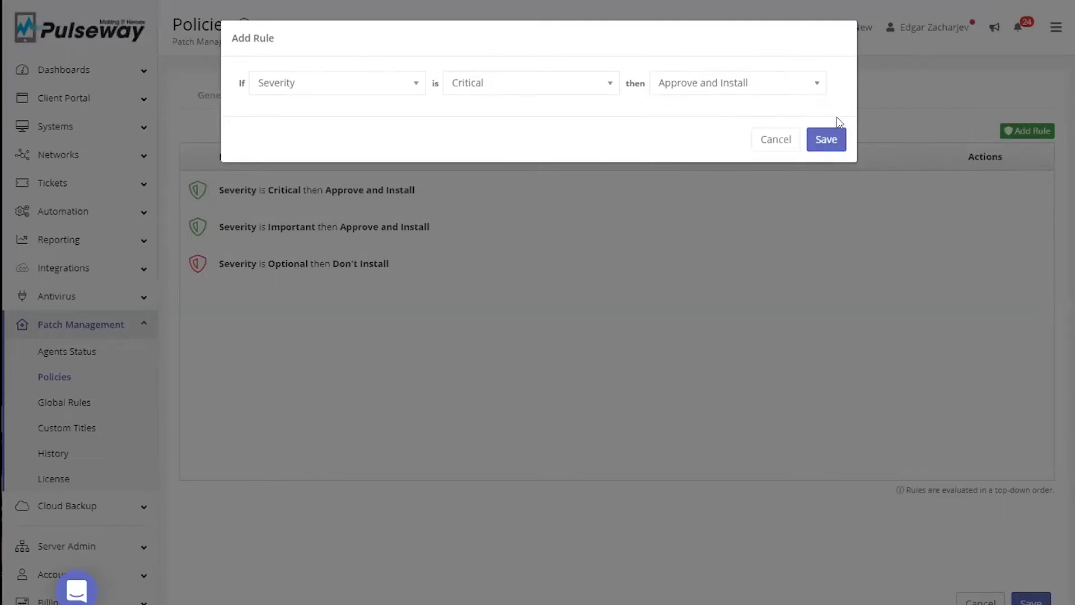
{"action": "left_click", "coordinate": [790, 139]}
- Display the third-party software rules and set .NET Core Desktop Runtime 3.1 (32-bit) to Keep up to date
{"action": "left_click", "coordinate": [367, 96]}
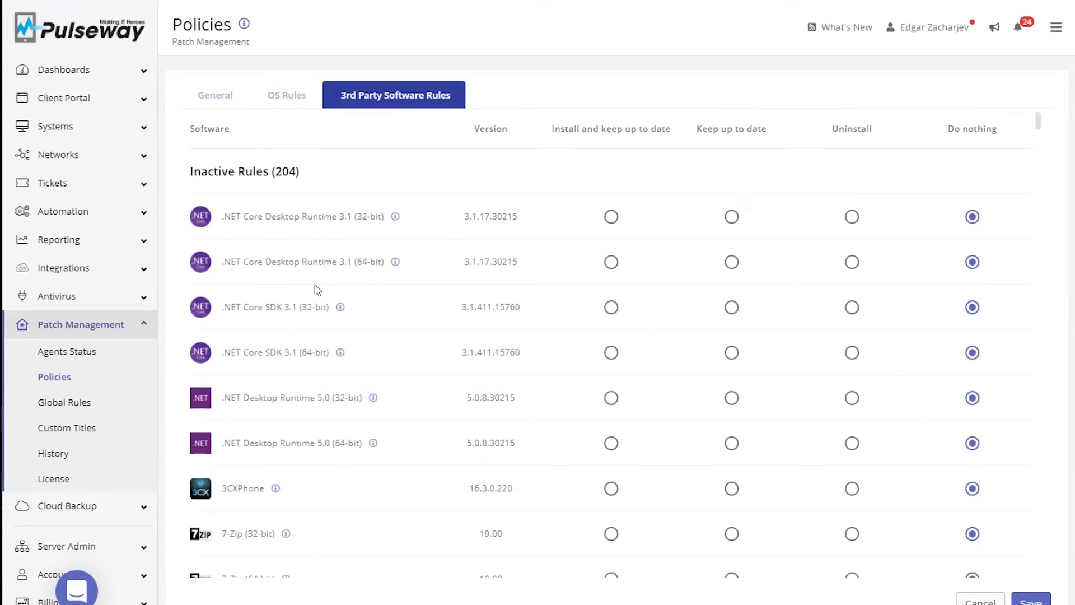
{"action": "left_click", "coordinate": [731, 217]}
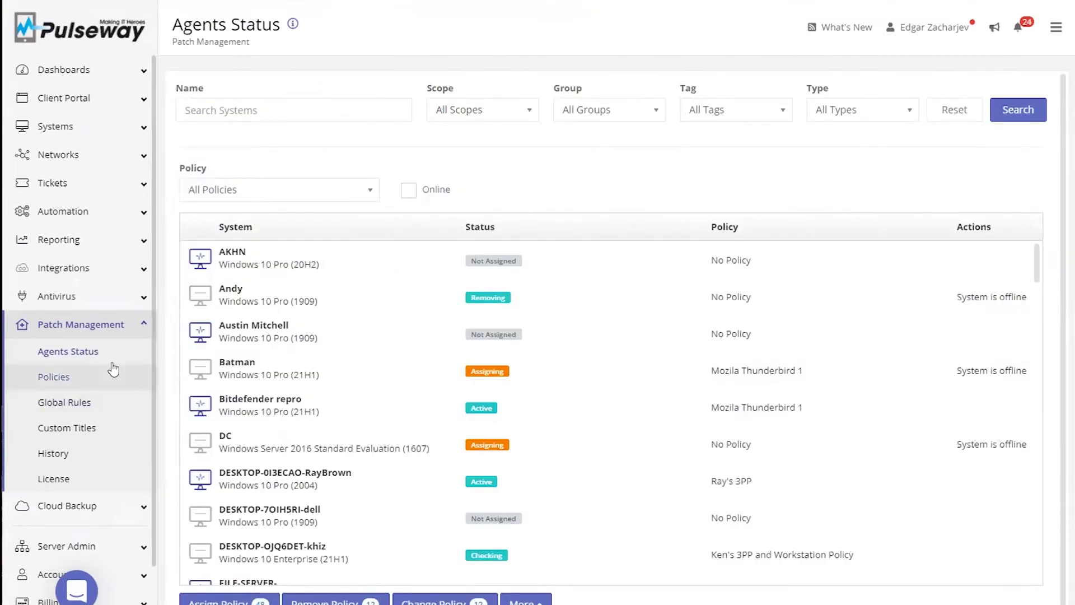
- Open the client portal overview, start the Slow Performance troubleshooter and answer Yes to the computer being too slow
{"action": "left_click", "coordinate": [71, 103]}
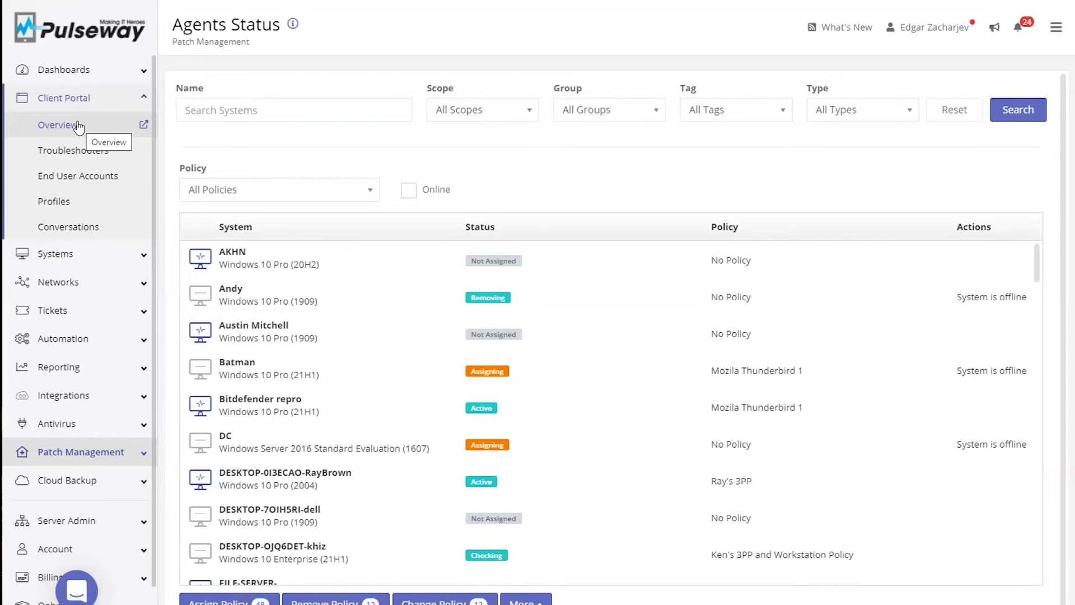
{"action": "left_click", "coordinate": [79, 126]}
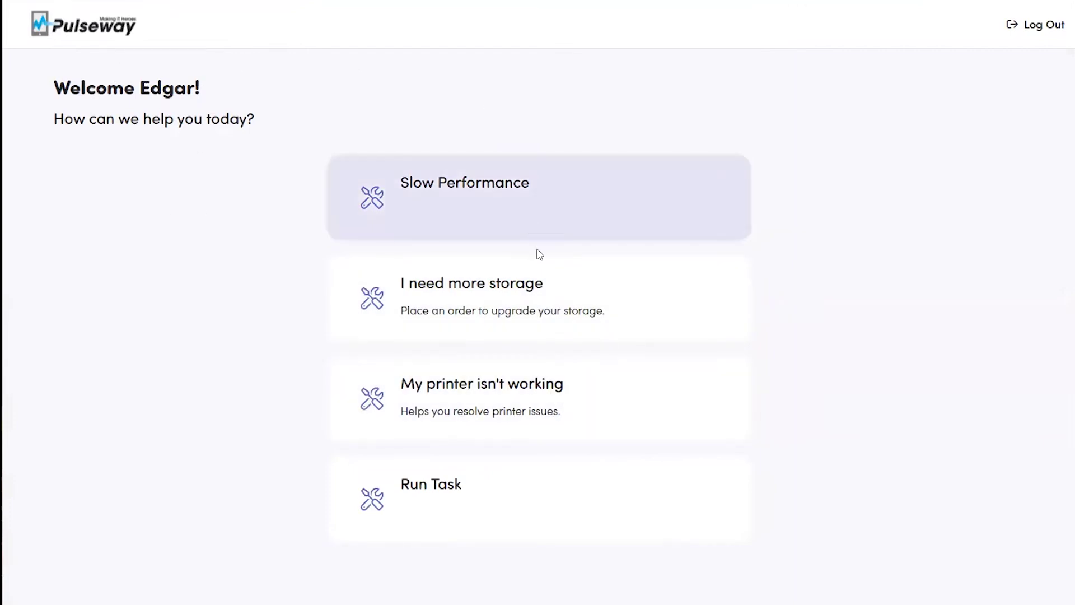
{"action": "left_click", "coordinate": [516, 211]}
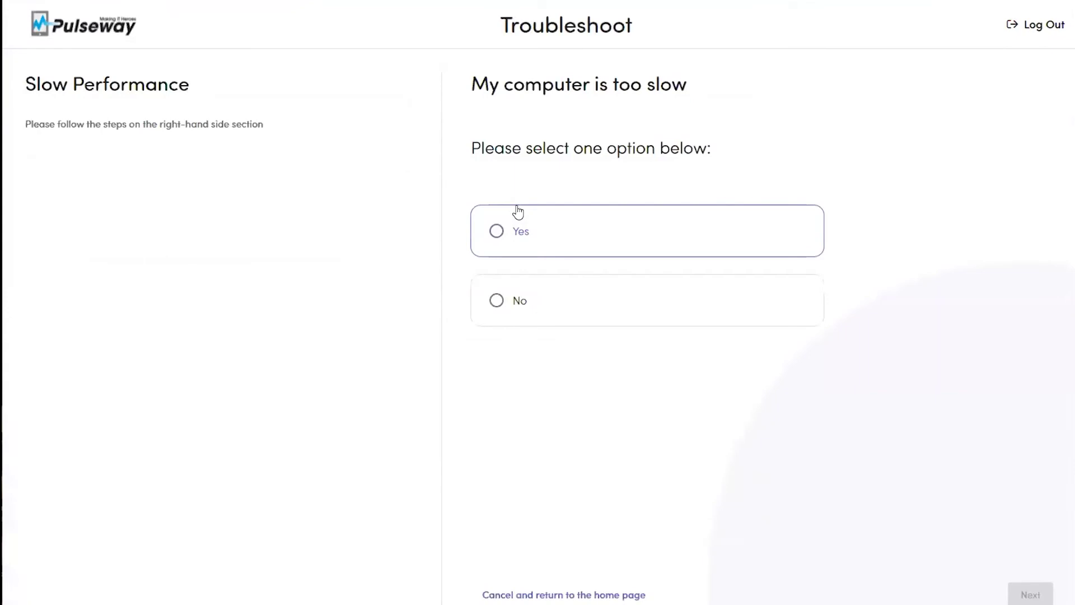
{"action": "left_click", "coordinate": [605, 230]}
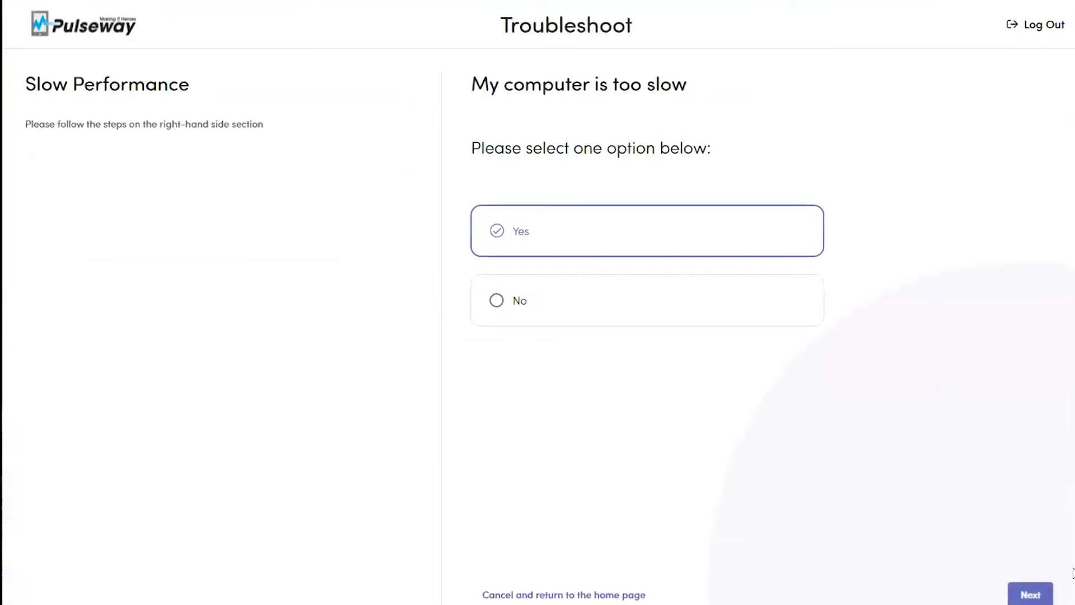
{"action": "left_click", "coordinate": [1029, 595]}
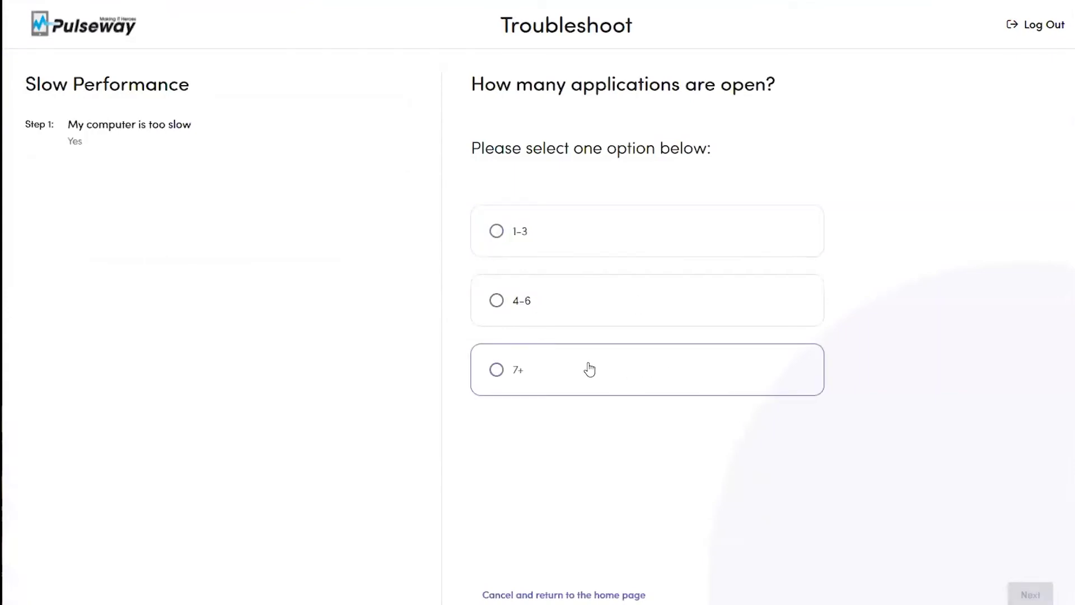
- Answer 7+ open applications and Yes to still running slow to complete the troubleshooter, and leave the portal
{"action": "left_click", "coordinate": [587, 369]}
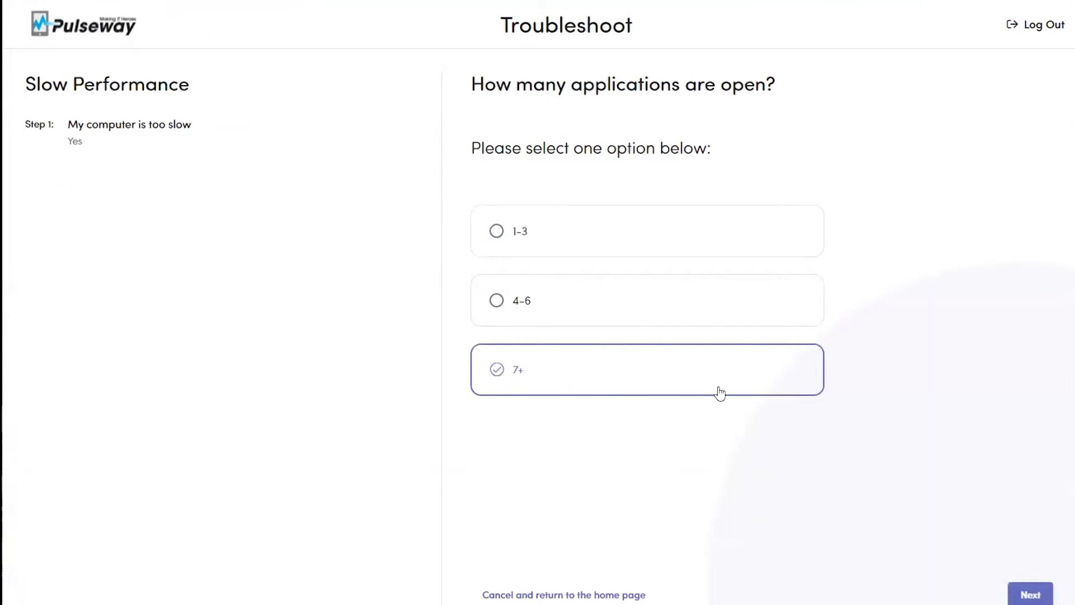
{"action": "left_click", "coordinate": [1029, 595]}
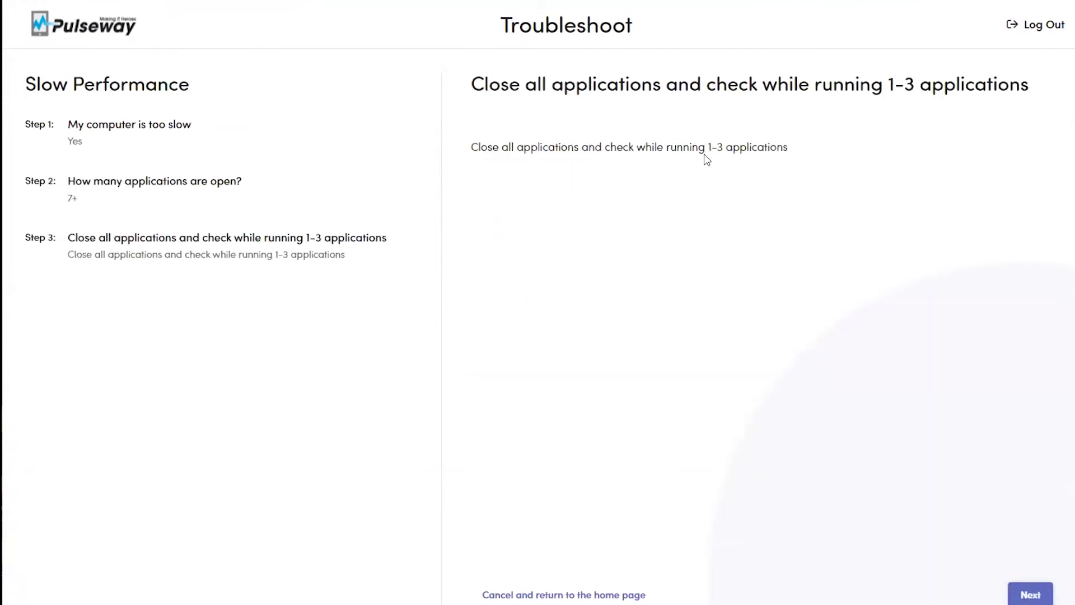
{"action": "left_click", "coordinate": [1029, 594]}
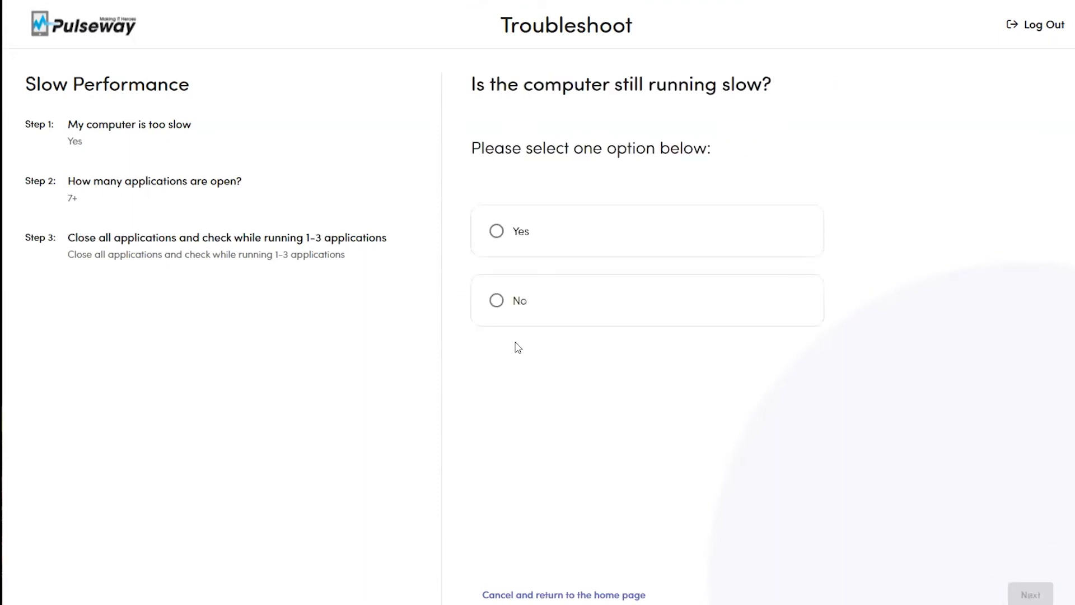
{"action": "left_click", "coordinate": [557, 233]}
{"action": "left_click", "coordinate": [1030, 595]}
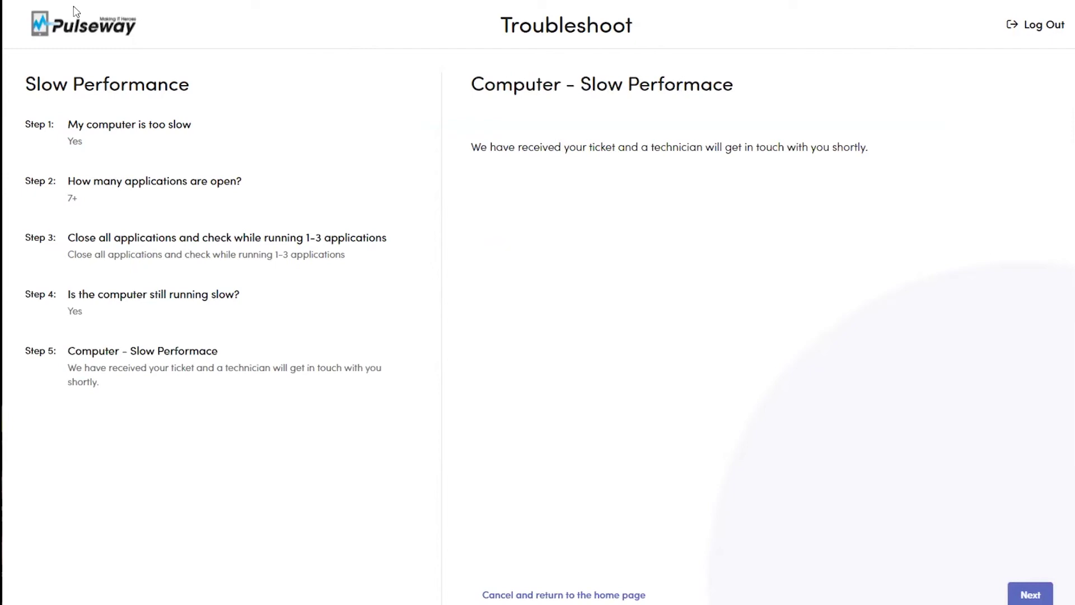
{"action": "left_click", "coordinate": [68, 18]}
{"action": "left_click", "coordinate": [699, 358]}
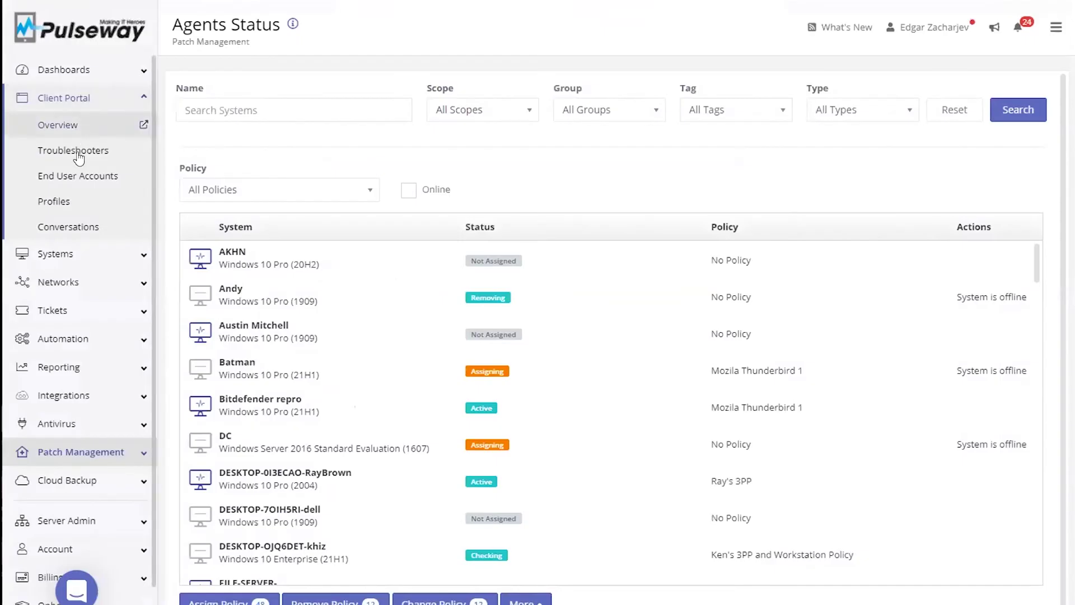
- Open the Ordering a Phone troubleshooter and examine its flow from the phone question through its answer branches
{"action": "left_click", "coordinate": [78, 157]}
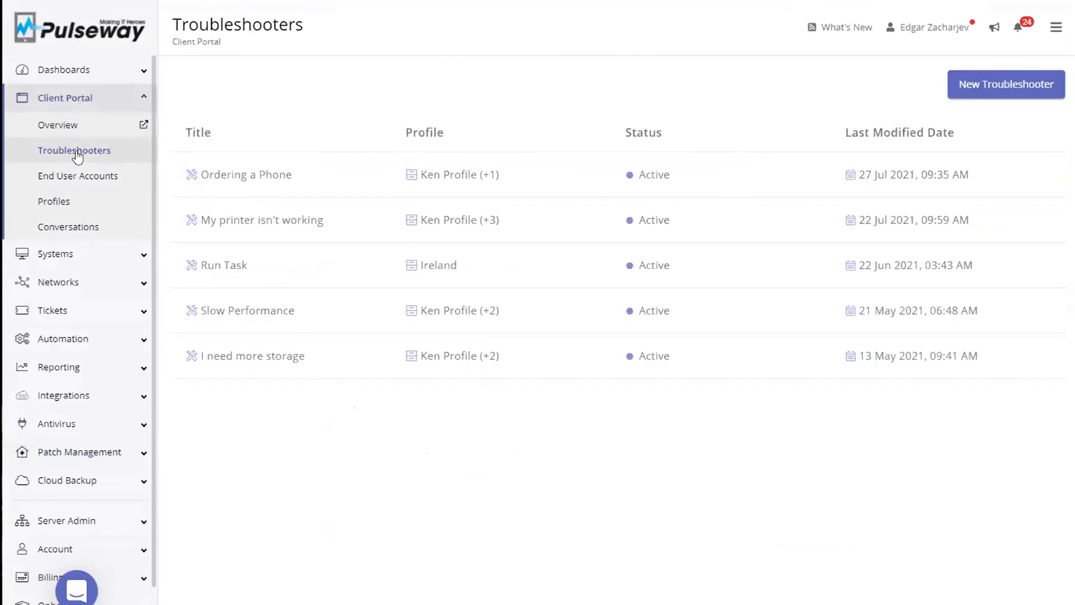
{"action": "left_click", "coordinate": [306, 177]}
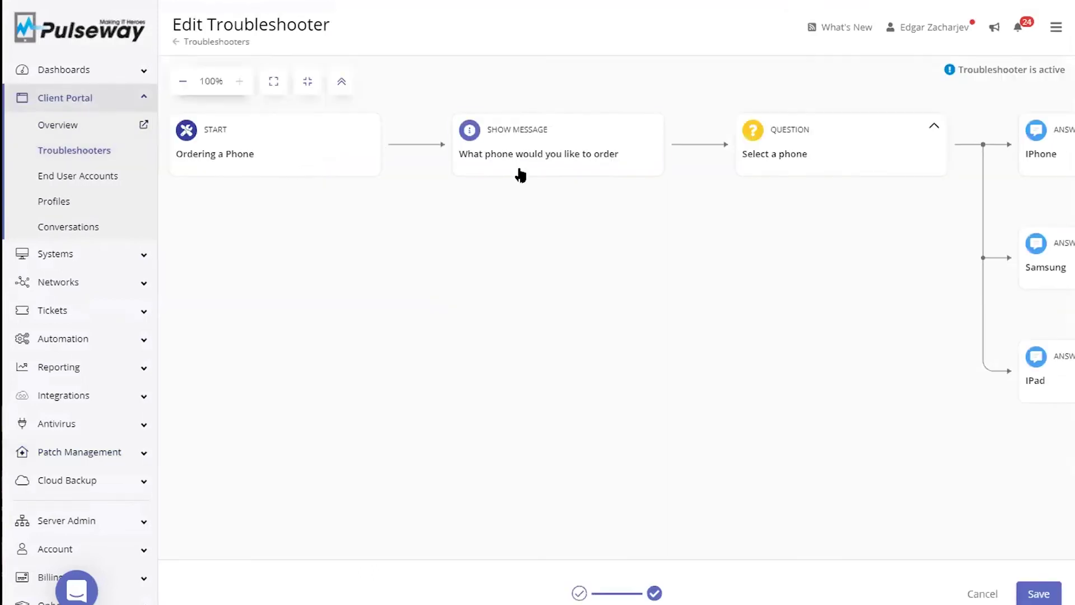
{"action": "left_click", "coordinate": [791, 166]}
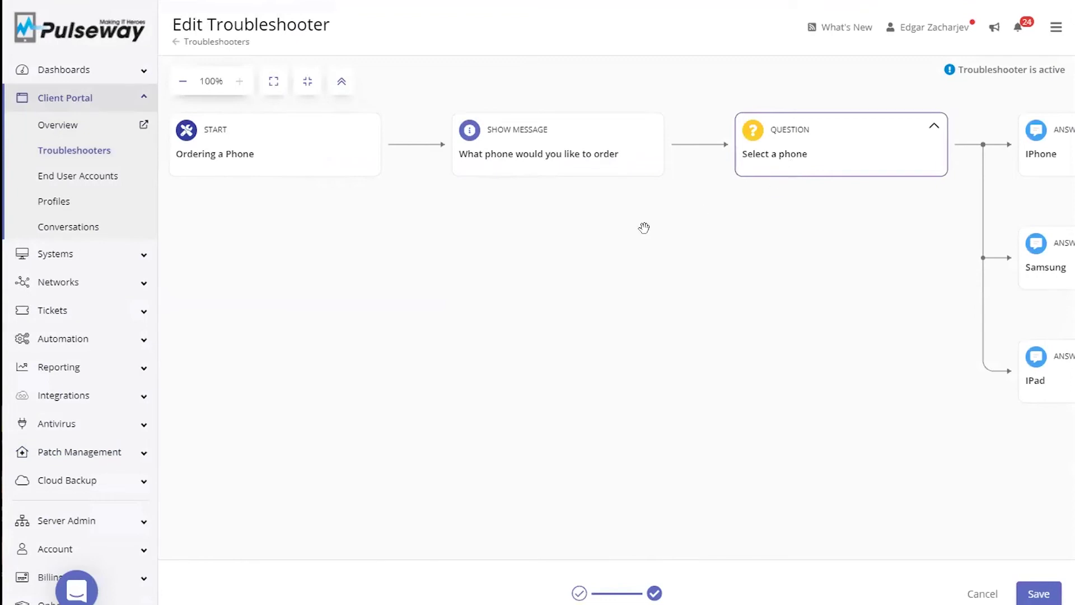
{"action": "left_click_drag", "start_coordinate": [754, 305], "coordinate": [341, 335]}
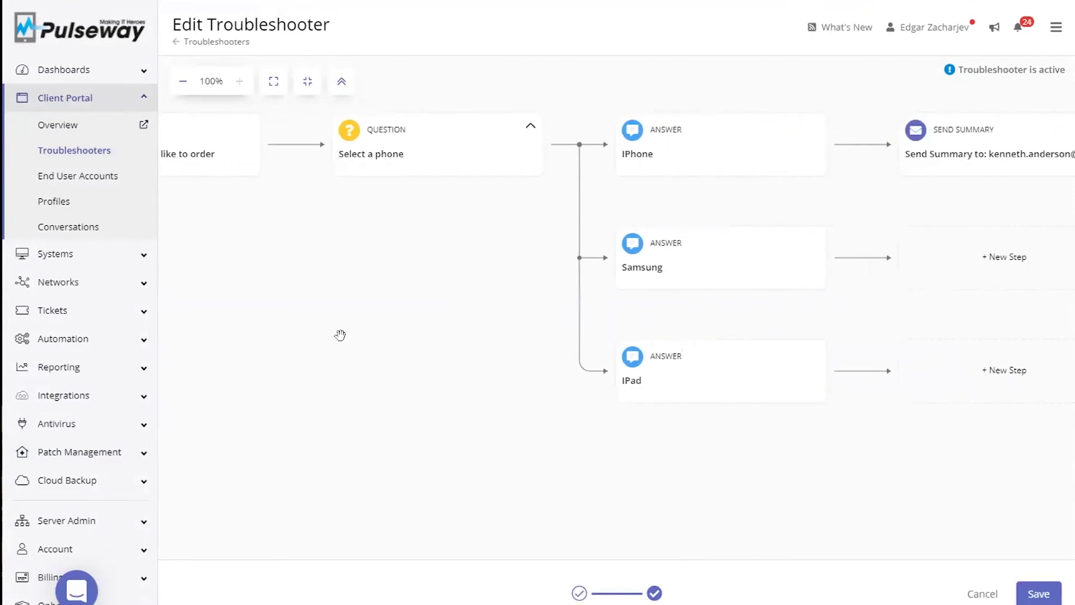
{"action": "left_click_drag", "start_coordinate": [395, 360], "coordinate": [301, 346]}
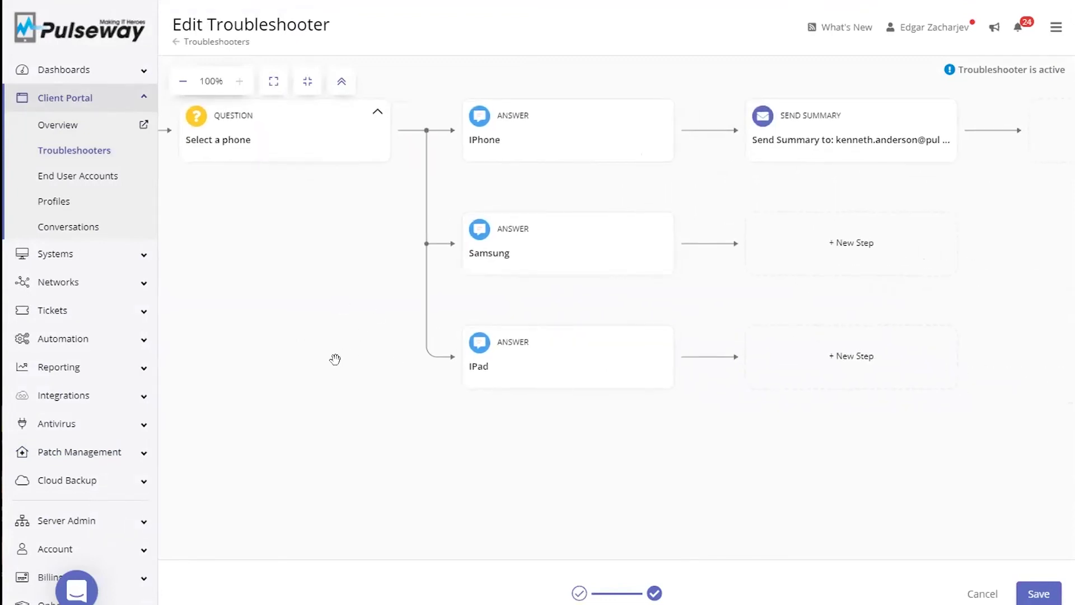
{"action": "left_click_drag", "start_coordinate": [692, 438], "coordinate": [643, 445]}
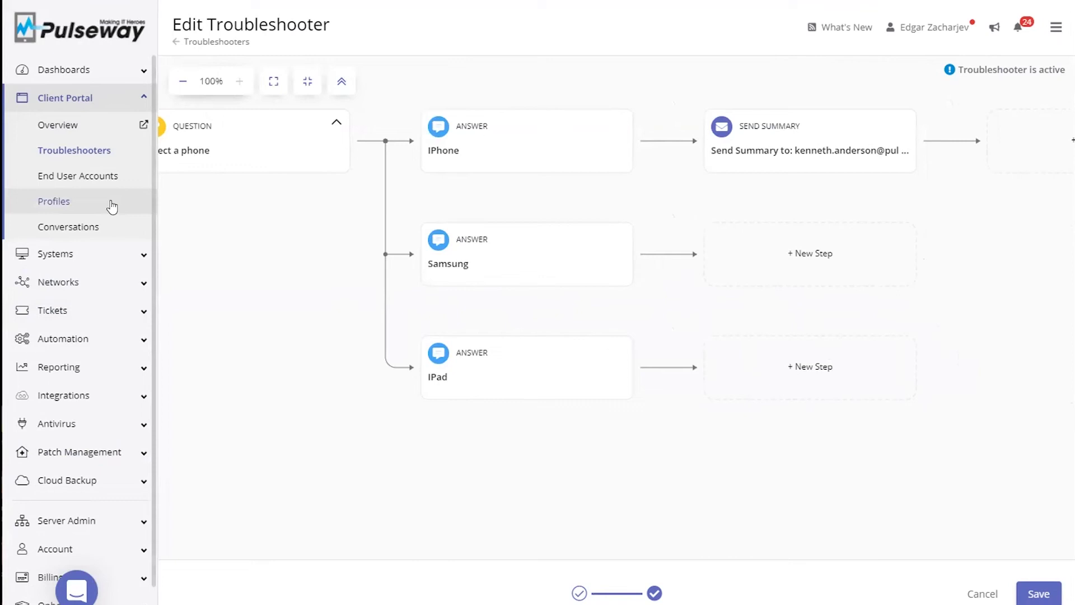
- Open the client portal conversations and look into one of them
{"action": "left_click", "coordinate": [69, 227]}
{"action": "left_click", "coordinate": [260, 172]}
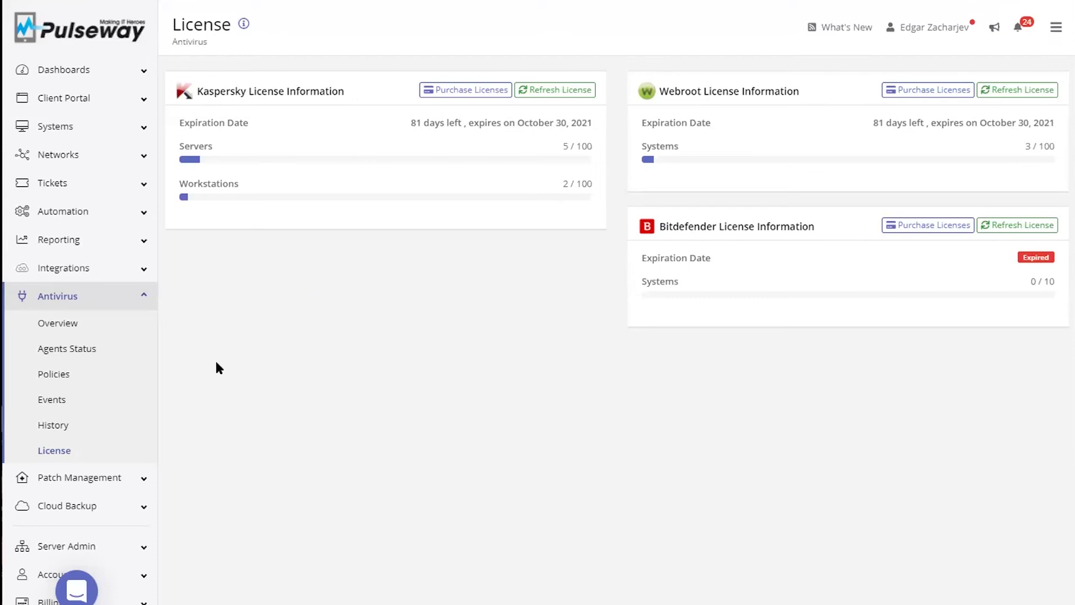
- Show the Cloud Backup options, and open the Add-ons page to look through the offered solutions
{"action": "left_click", "coordinate": [90, 507]}
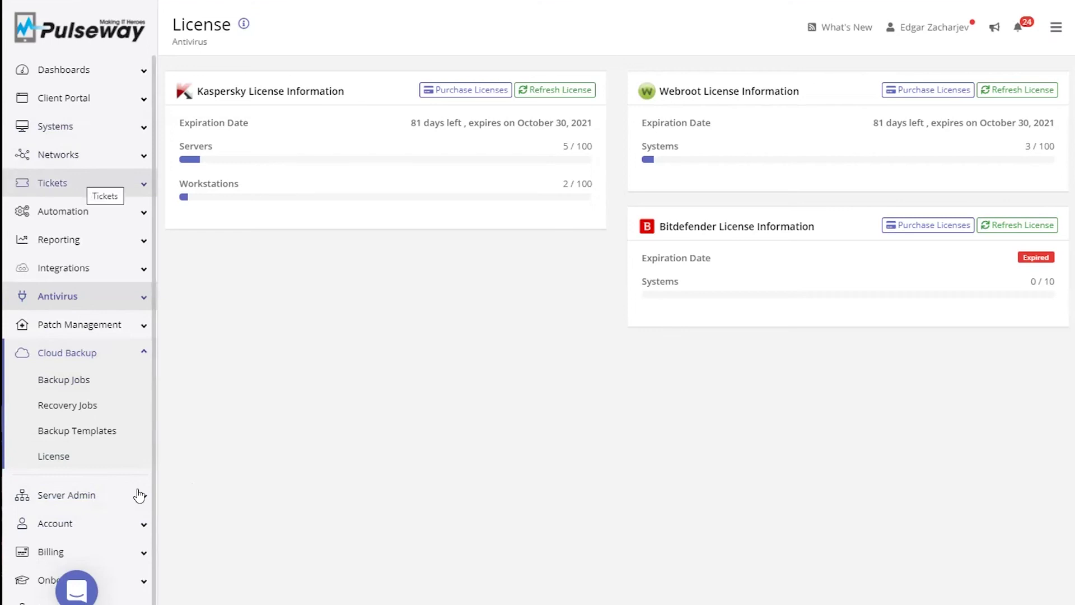
{"action": "scroll", "coordinate": [134, 543], "scroll_direction": "down", "scroll_amount": 1}
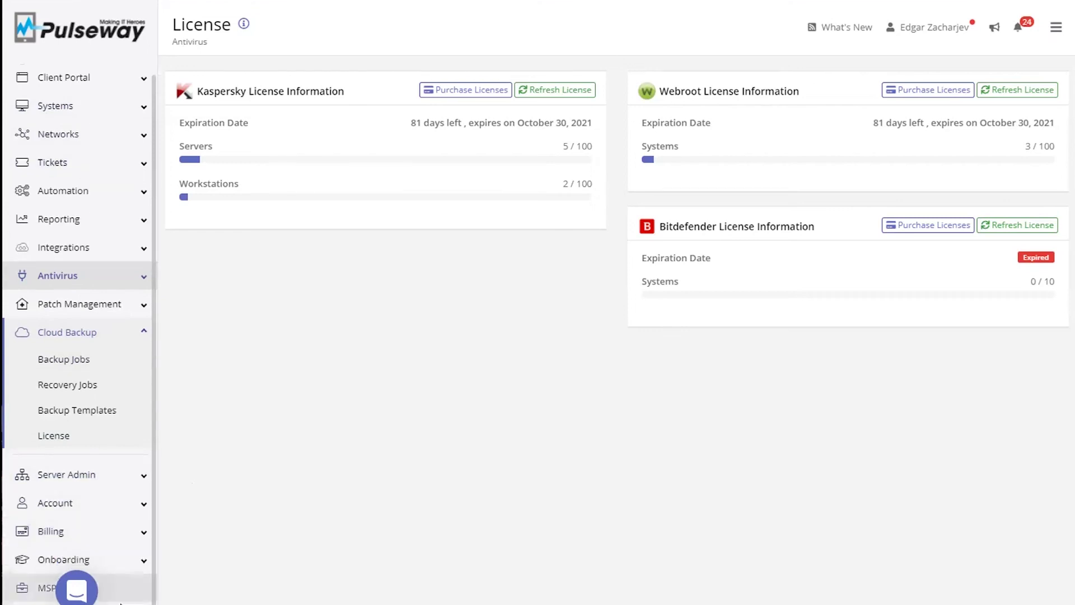
{"action": "left_click", "coordinate": [52, 535]}
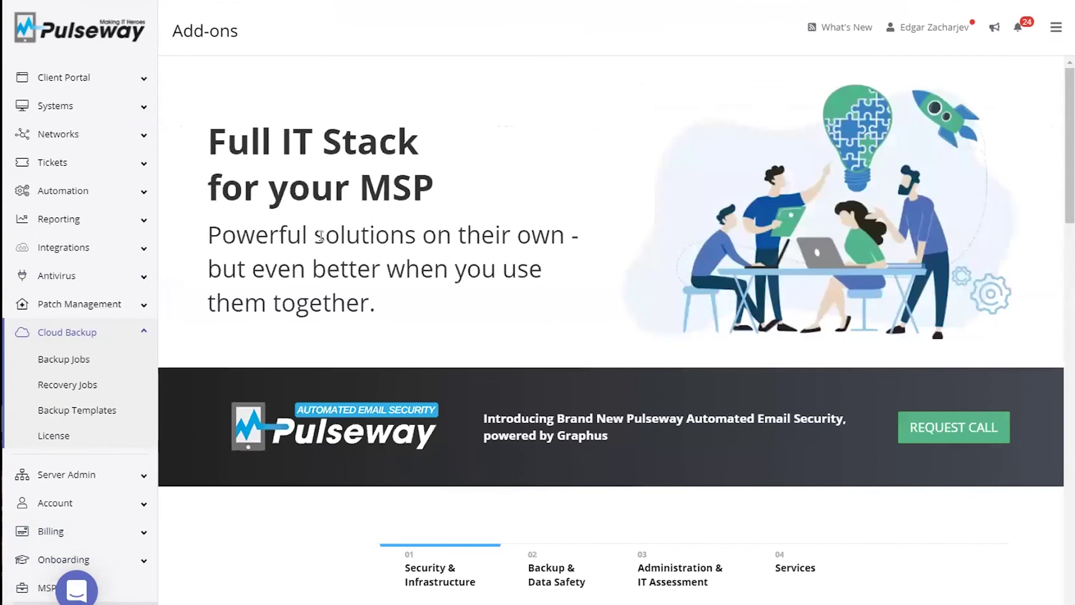
{"action": "scroll", "coordinate": [321, 233], "scroll_direction": "down", "scroll_amount": 4}
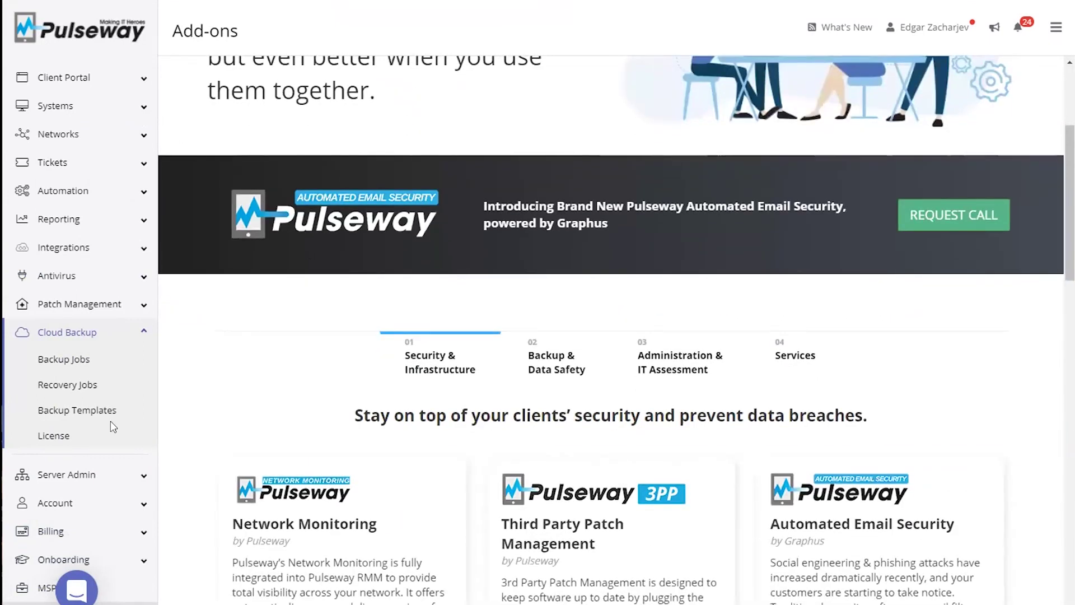
- Open the MSP Toolkit page and collapse its list of resources
{"action": "left_click", "coordinate": [38, 592]}
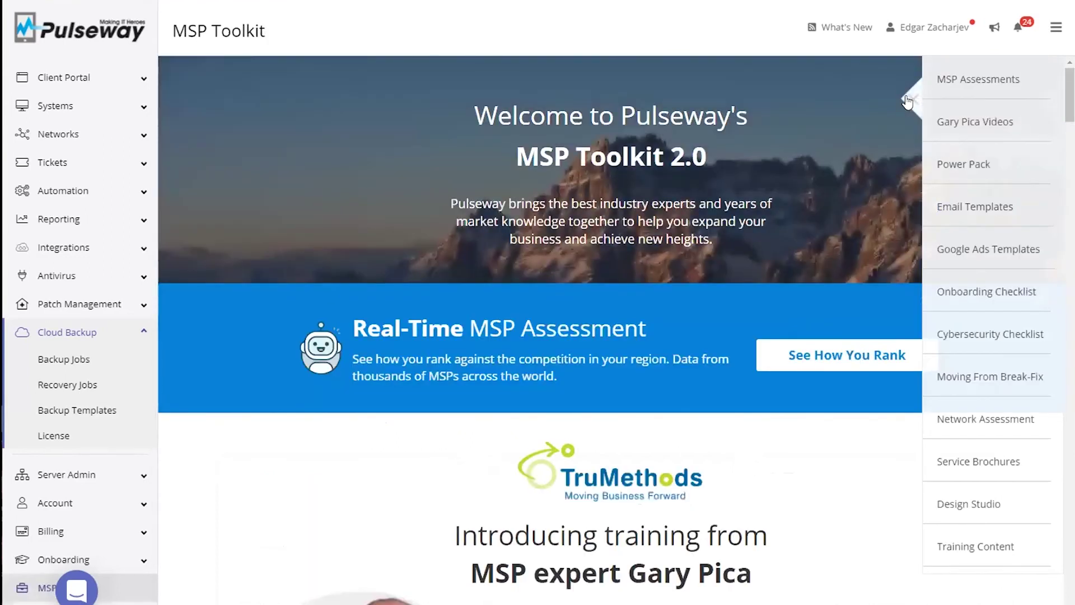
{"action": "left_click", "coordinate": [909, 100]}
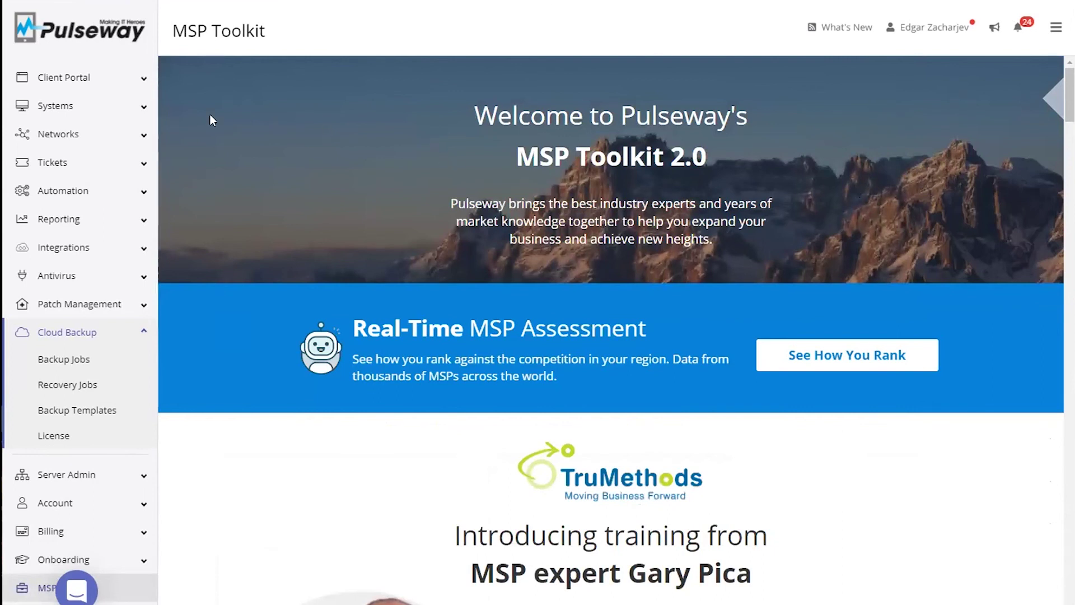
- Open the systems list, select the first file server under Ireland - Dublin Office - ESXi, and open Remote Control for it
{"action": "left_click", "coordinate": [89, 108]}
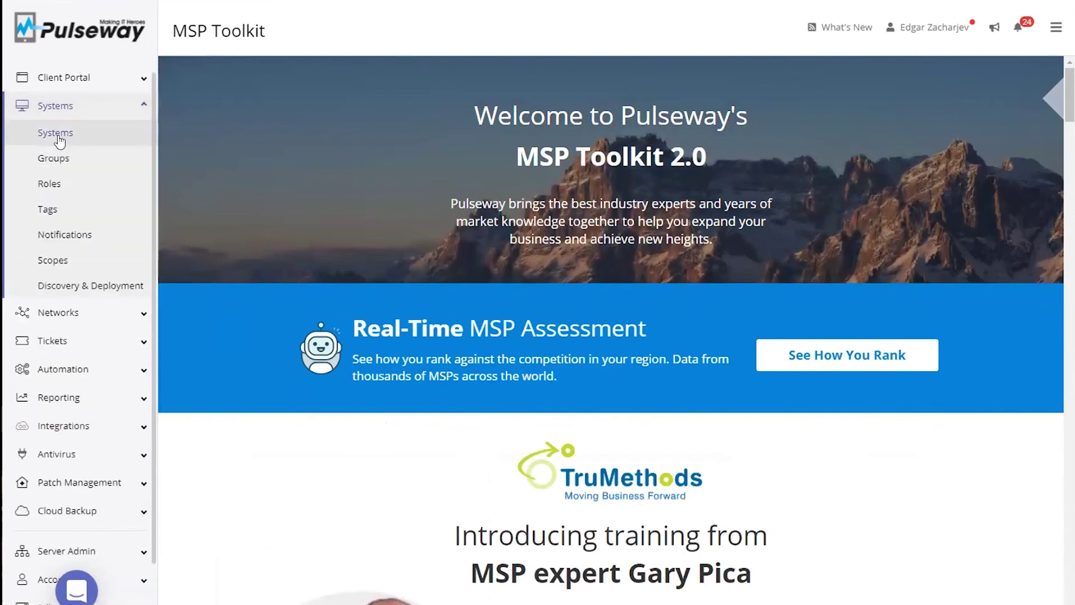
{"action": "left_click", "coordinate": [59, 140]}
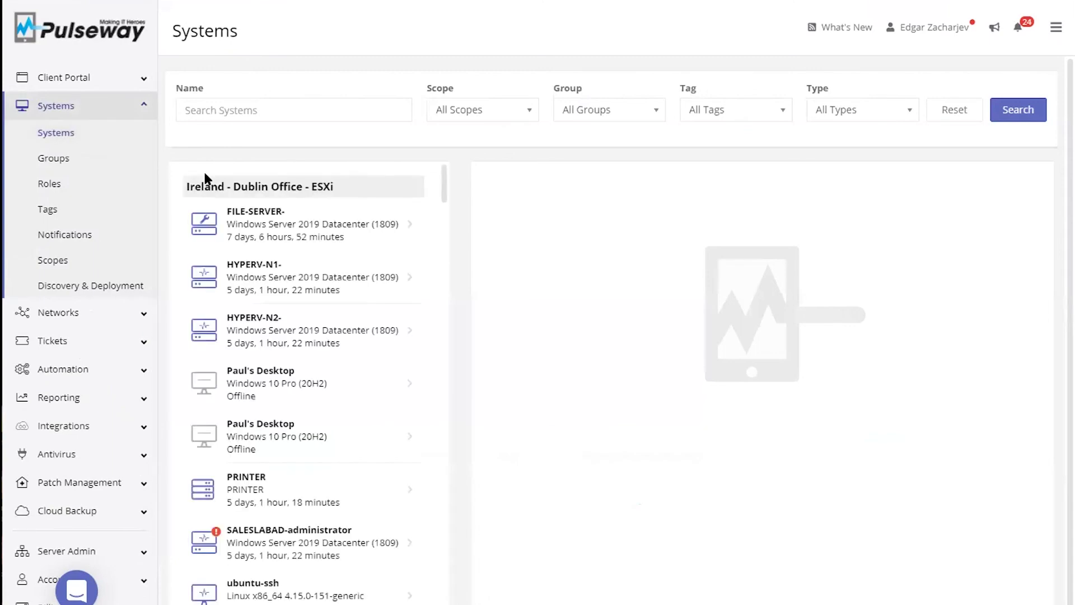
{"action": "left_click", "coordinate": [264, 226]}
{"action": "scroll", "coordinate": [609, 293], "scroll_direction": "down", "scroll_amount": 8}
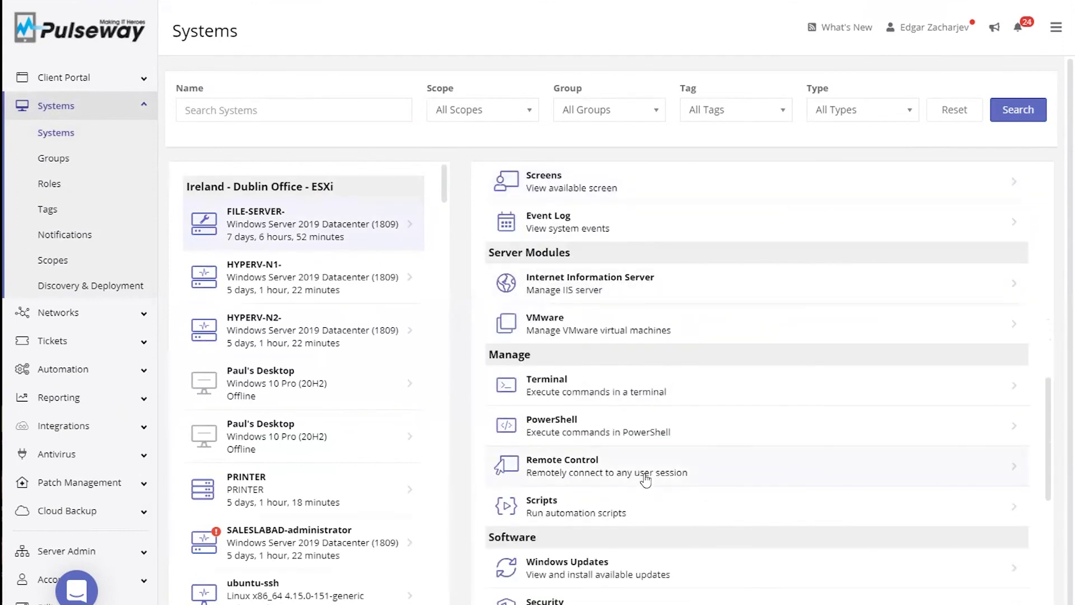
{"action": "left_click", "coordinate": [644, 476]}
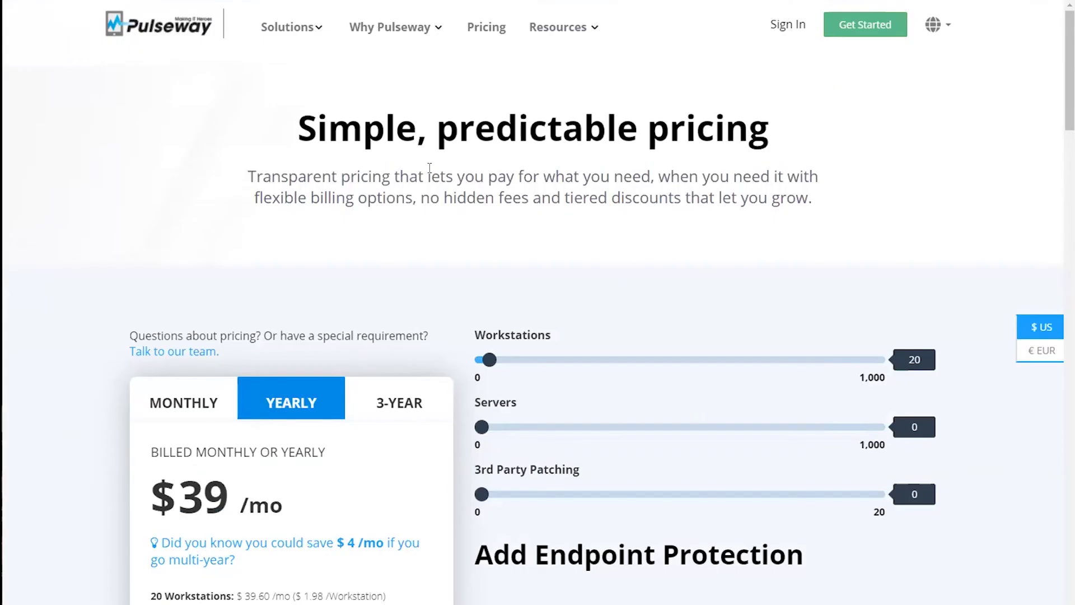
- Compare the Monthly and 3-Year billing plans for 20 workstations on the Pulseway pricing page
{"action": "scroll", "coordinate": [435, 180], "scroll_direction": "down", "scroll_amount": 3}
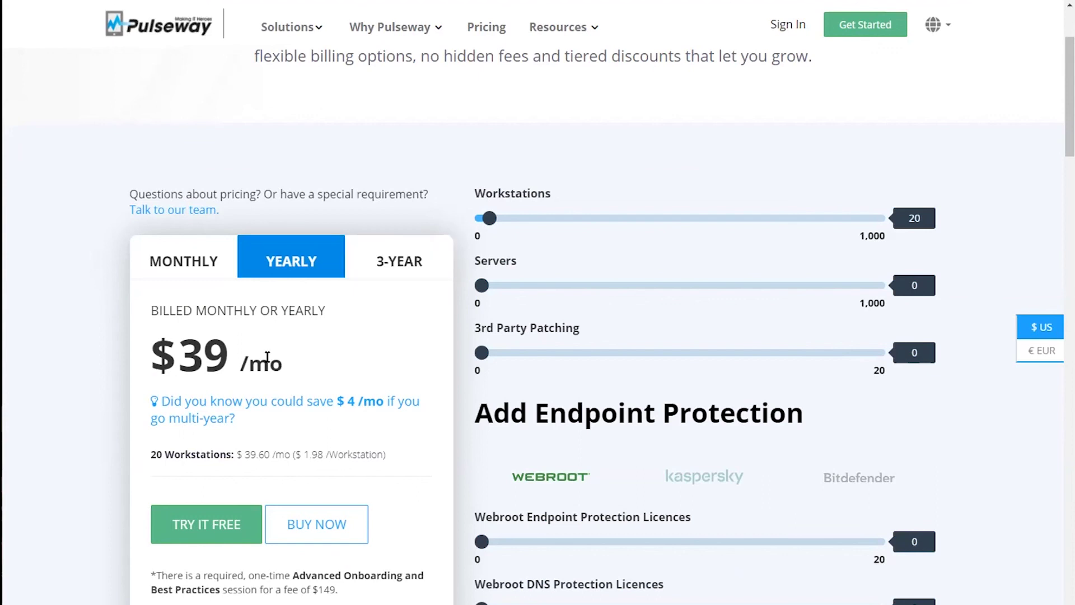
{"action": "left_click", "coordinate": [189, 259]}
{"action": "left_click", "coordinate": [403, 261]}
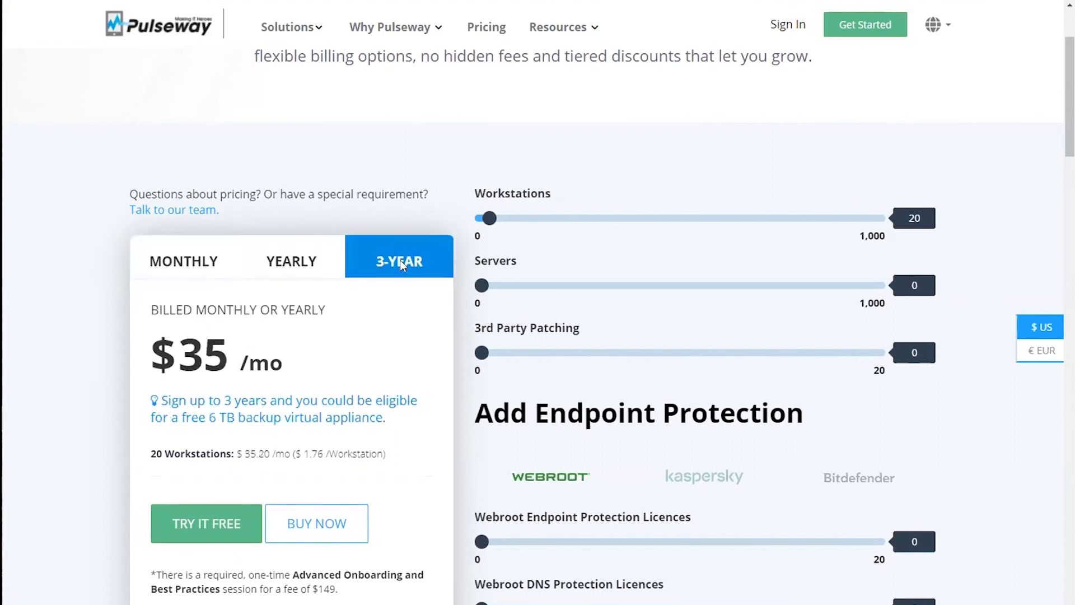
{"action": "scroll", "coordinate": [354, 342], "scroll_direction": "up", "scroll_amount": 3}
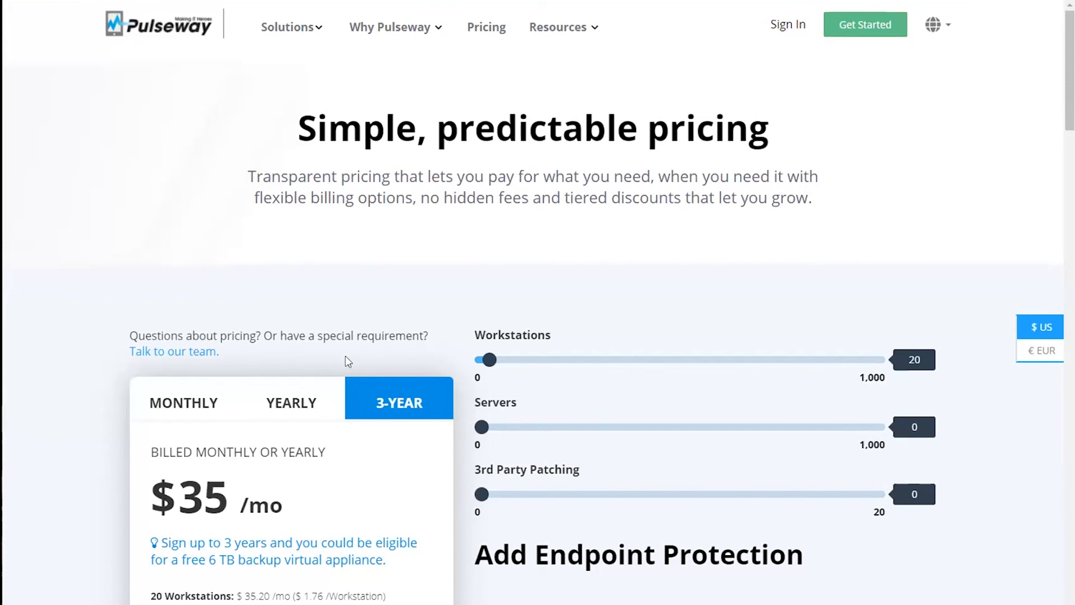
{"action": "scroll", "coordinate": [339, 346], "scroll_direction": "down", "scroll_amount": 3}
{"action": "scroll", "coordinate": [441, 327], "scroll_direction": "up", "scroll_amount": 1}
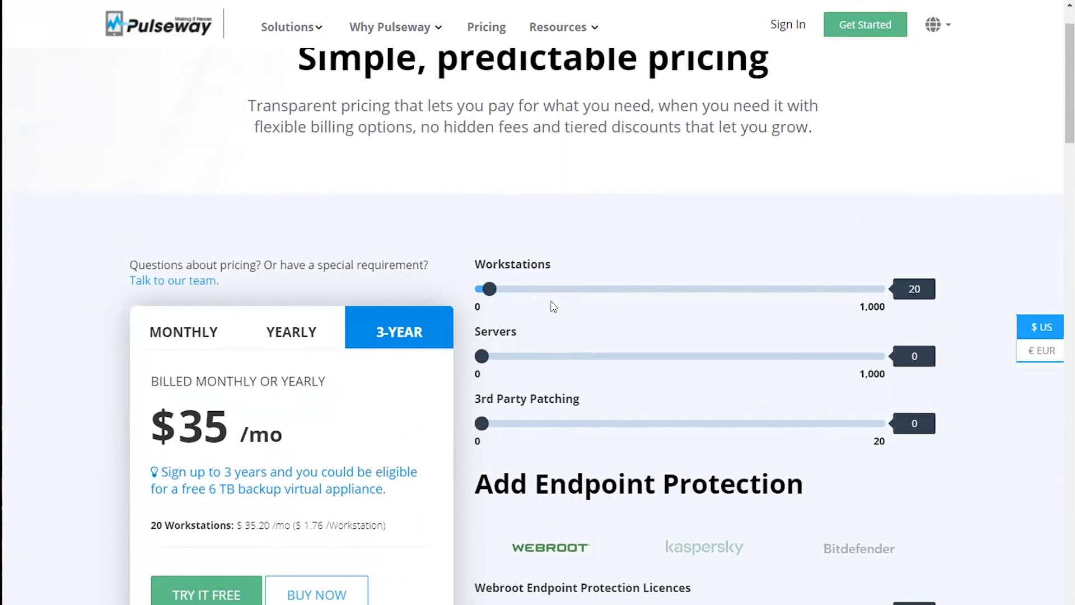
{"action": "scroll", "coordinate": [547, 308], "scroll_direction": "up", "scroll_amount": 1}
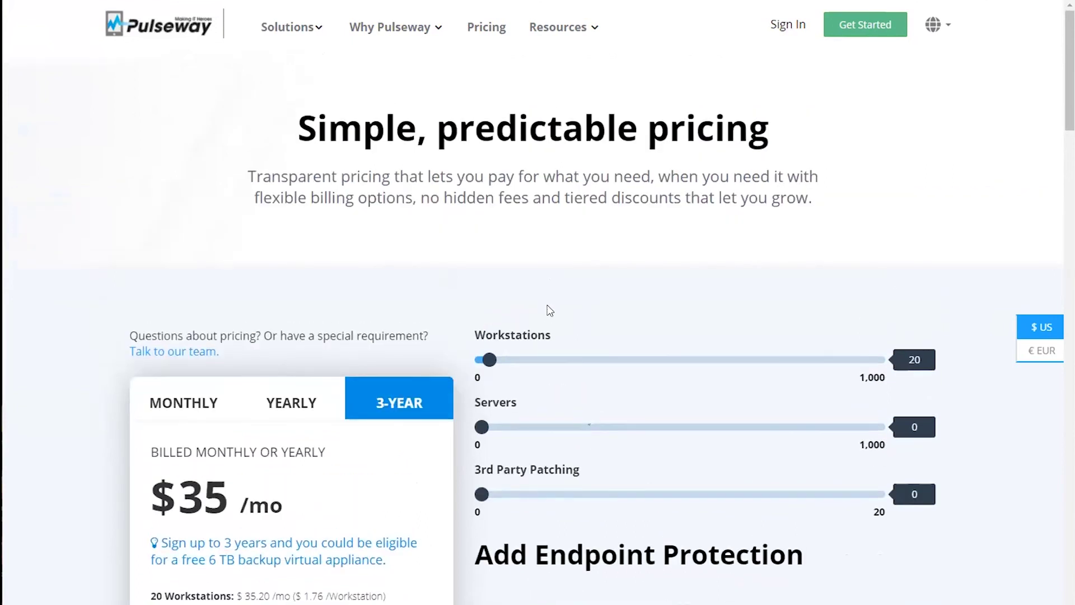